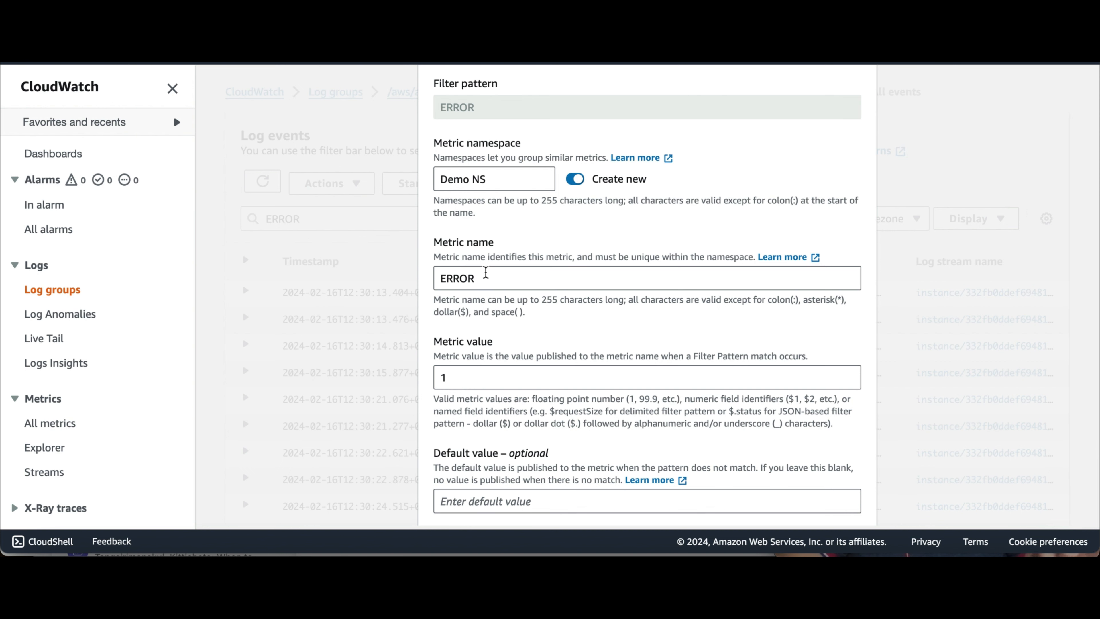
Step: Rename the metric from ERROR to 'ERROR Metric' and create the metric filter
scroll(481, 275, down, 3)
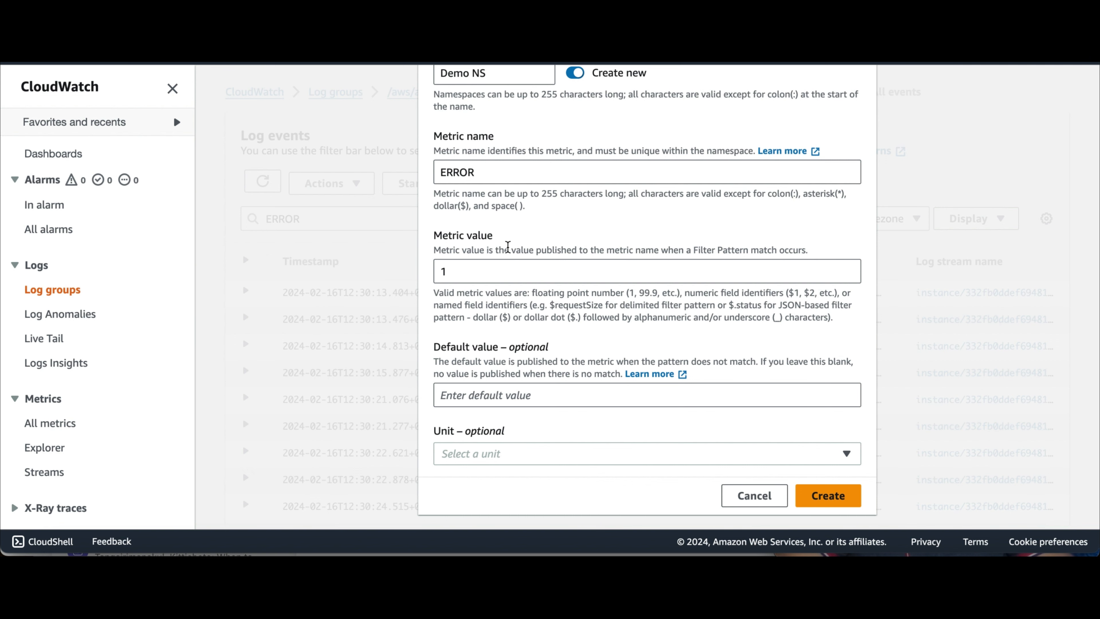
scroll(508, 246, up, 3)
double_click(459, 281)
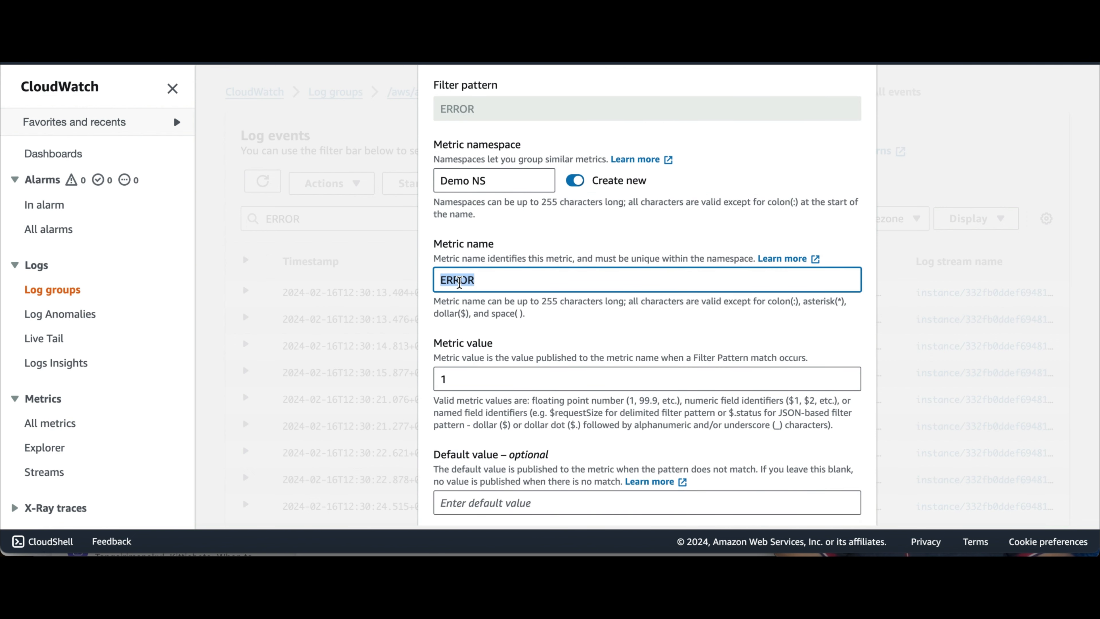
click(502, 287)
text(Metric)
scroll(736, 390, down, 3)
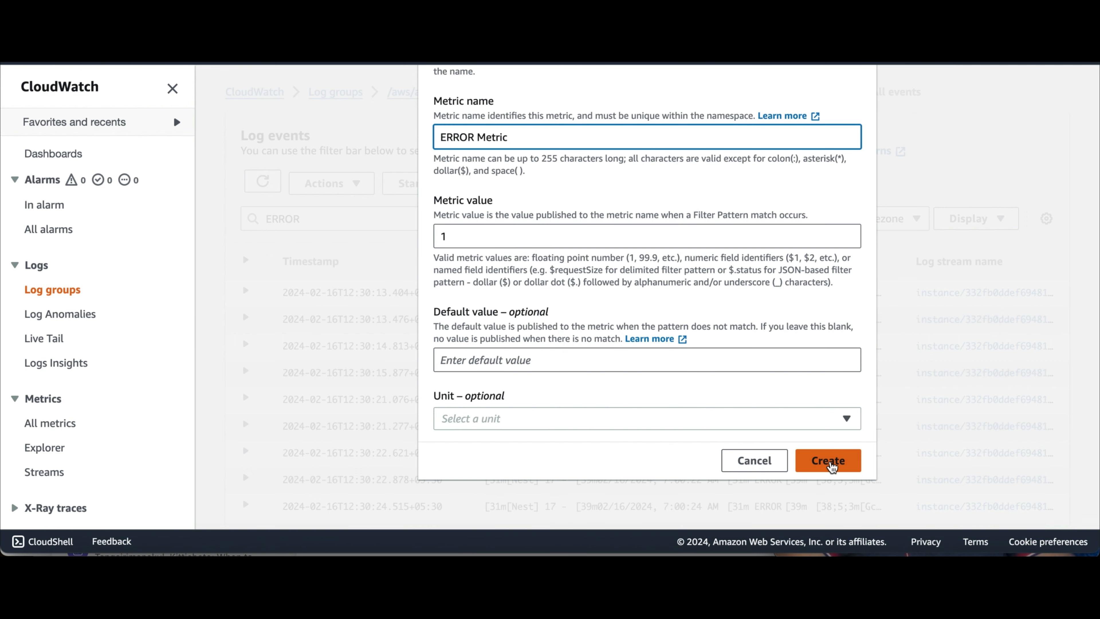
click(829, 462)
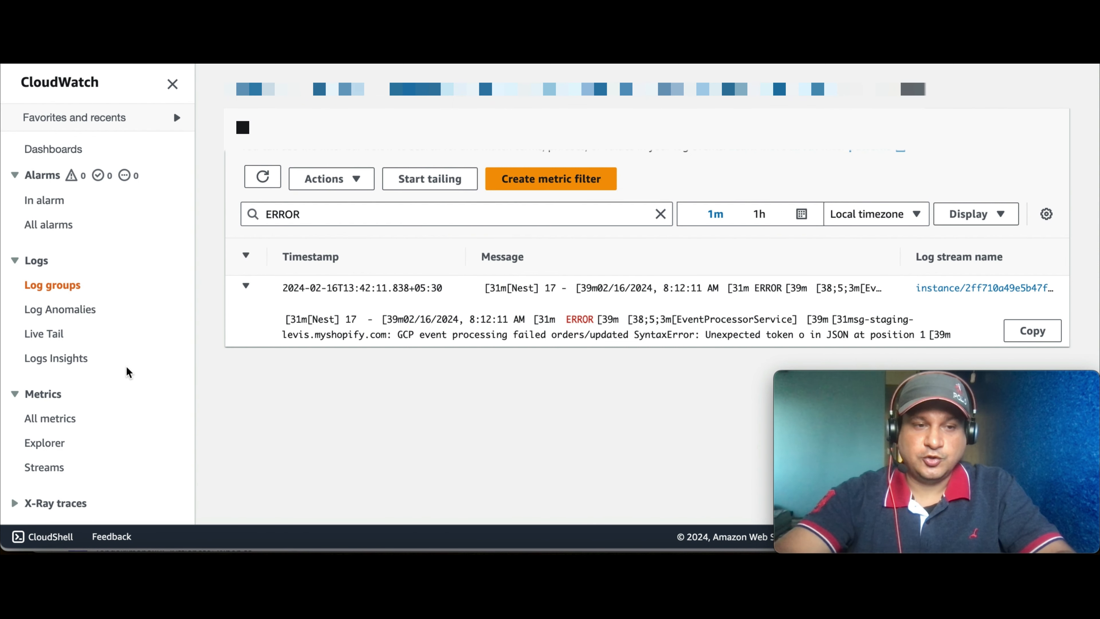
Step: Browse All metrics to Demo NS > Metrics with no dimensions to find ERROR Metric
click(44, 419)
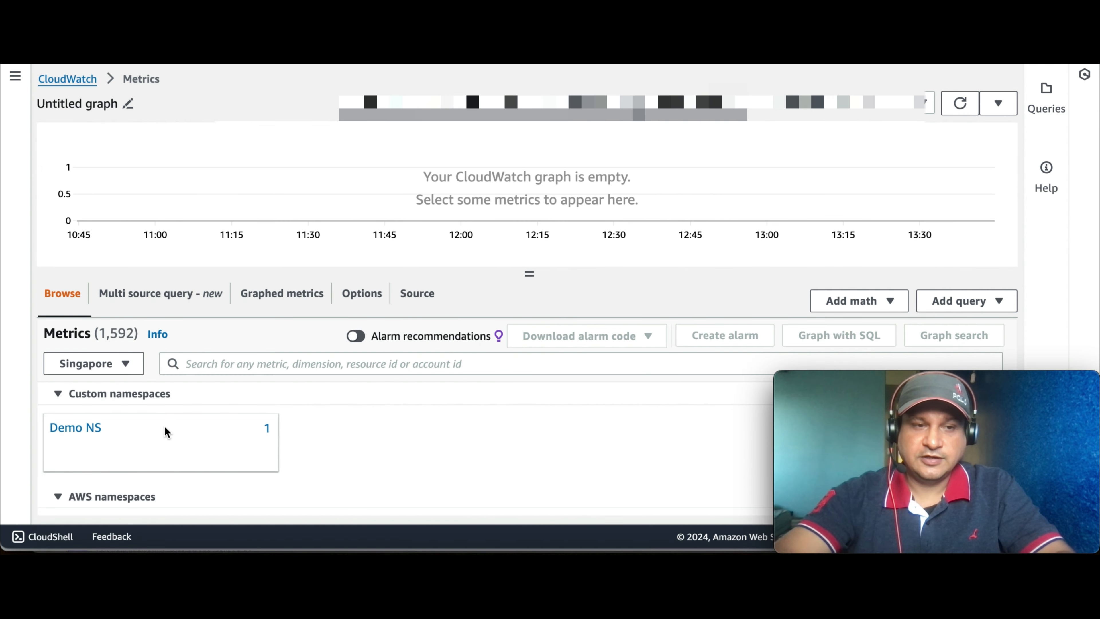
scroll(174, 415, down, 1)
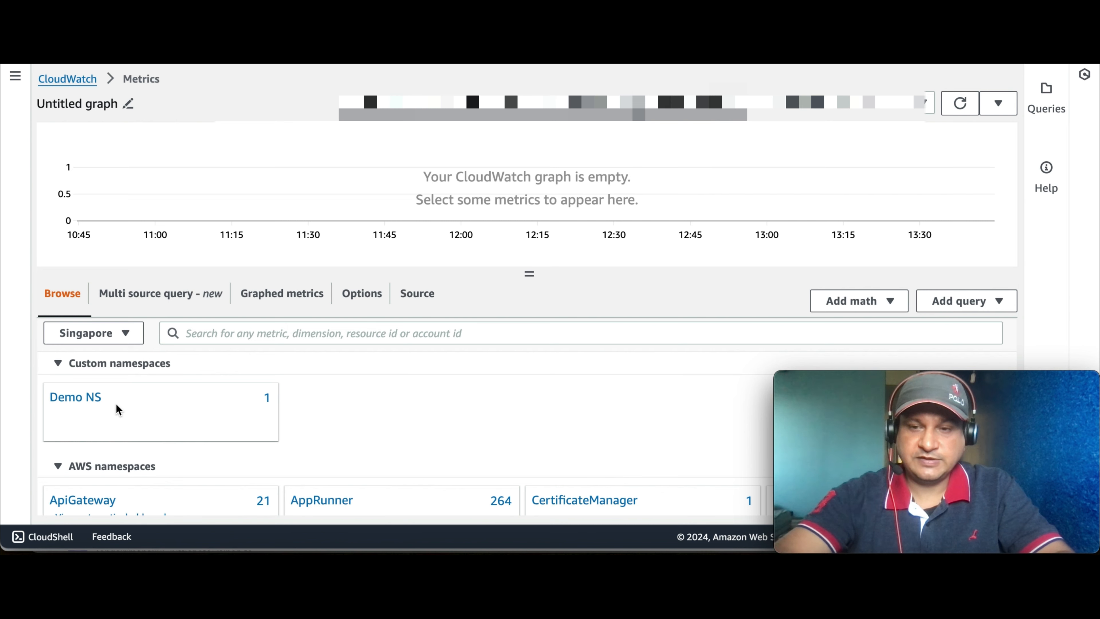
scroll(116, 408, down, 2)
scroll(117, 409, down, 1)
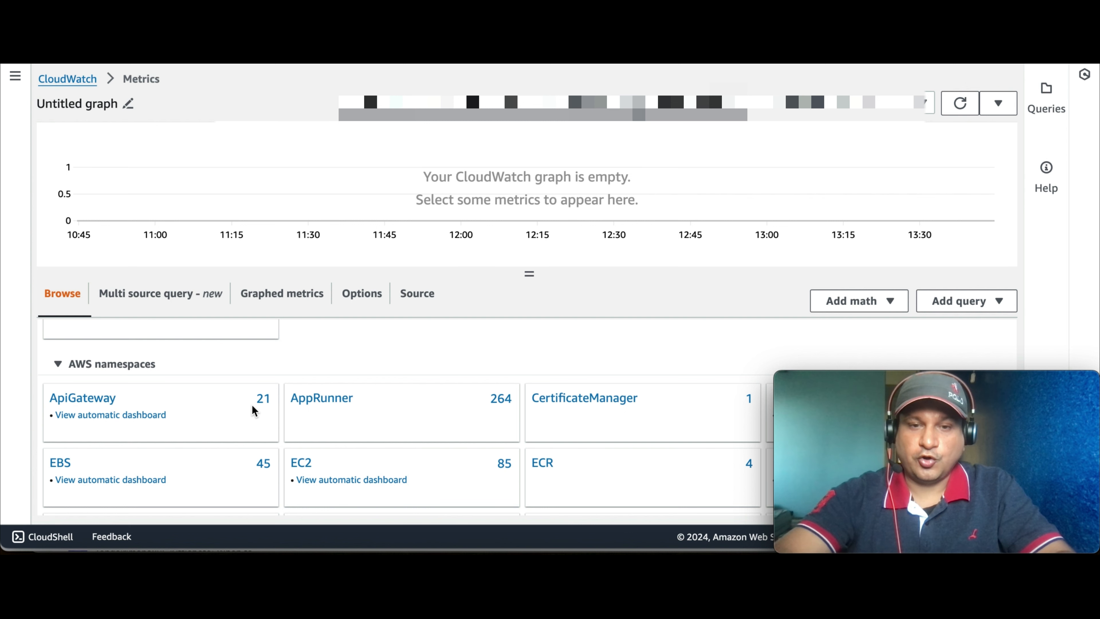
scroll(252, 409, down, 2)
scroll(252, 404, up, 1)
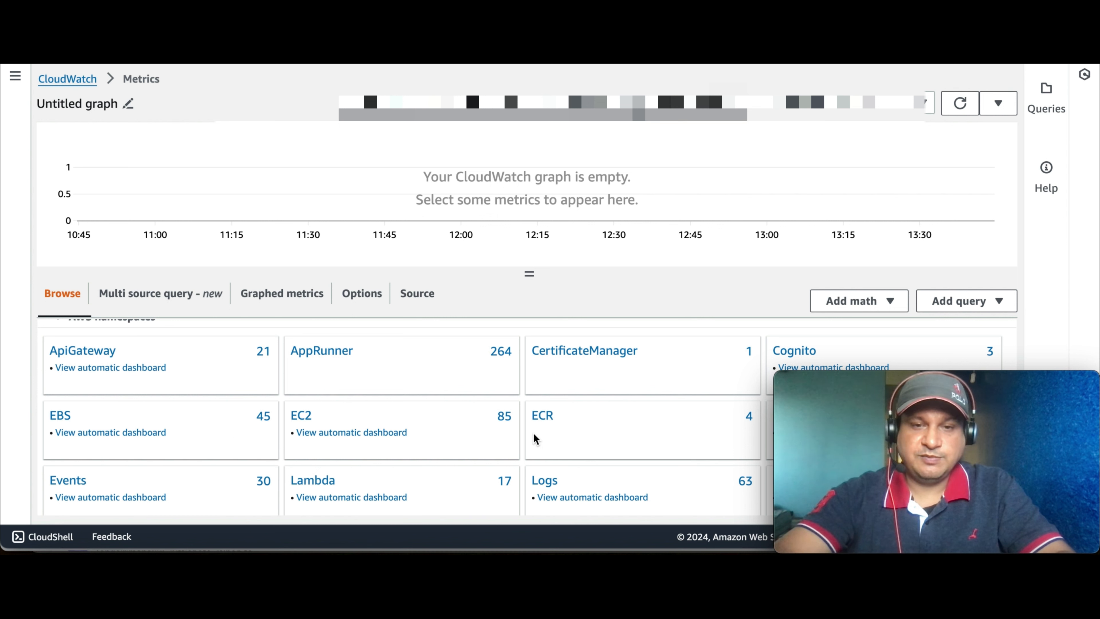
scroll(567, 431, up, 3)
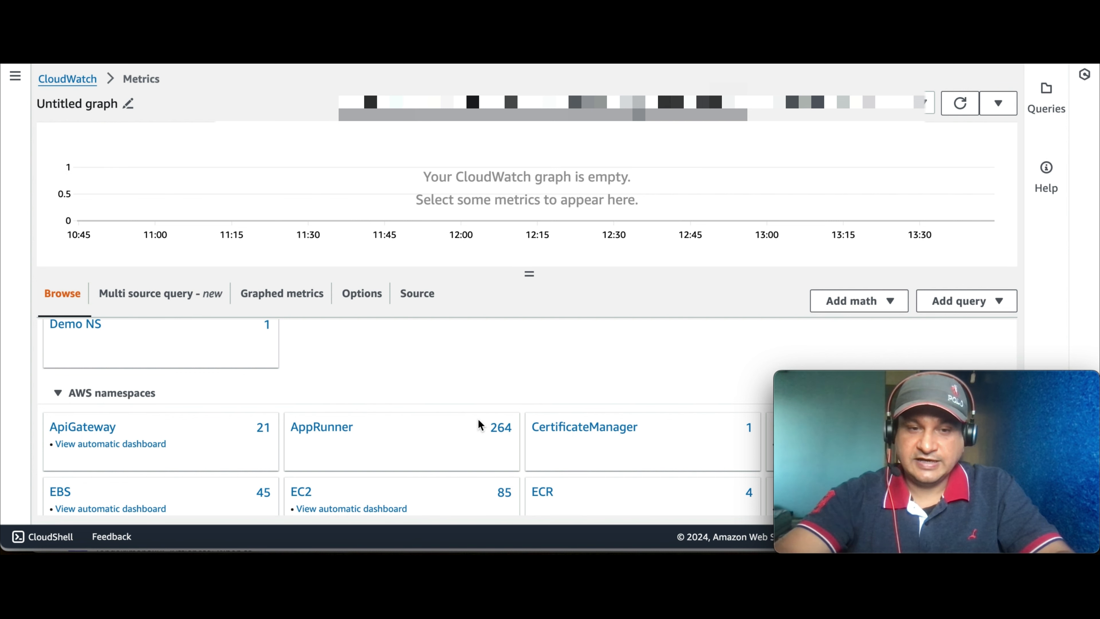
scroll(478, 419, up, 3)
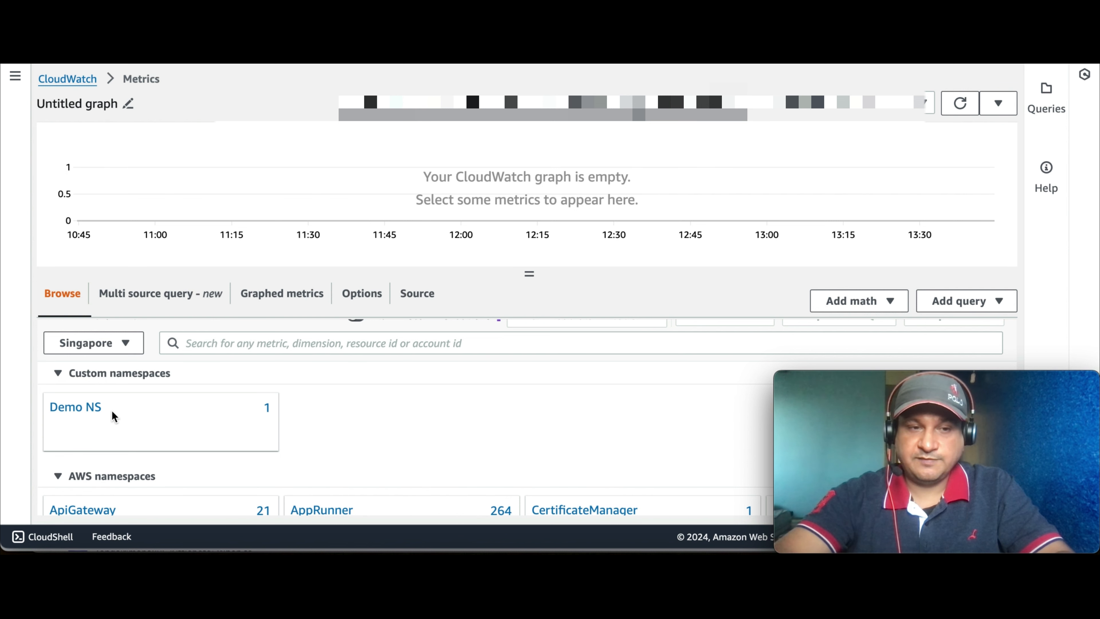
click(74, 408)
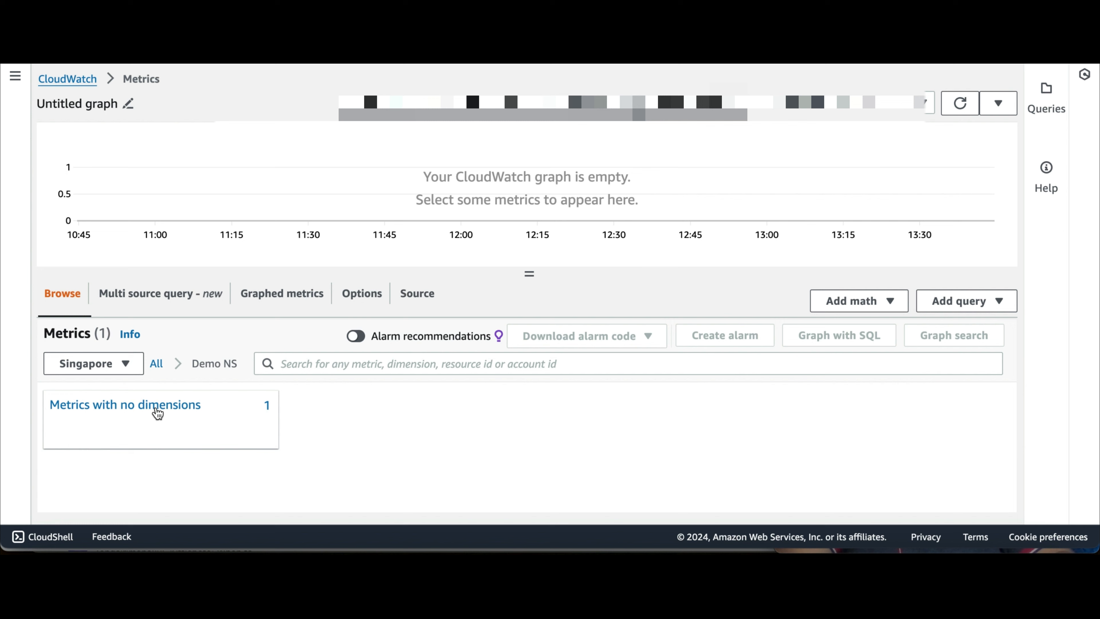
click(156, 407)
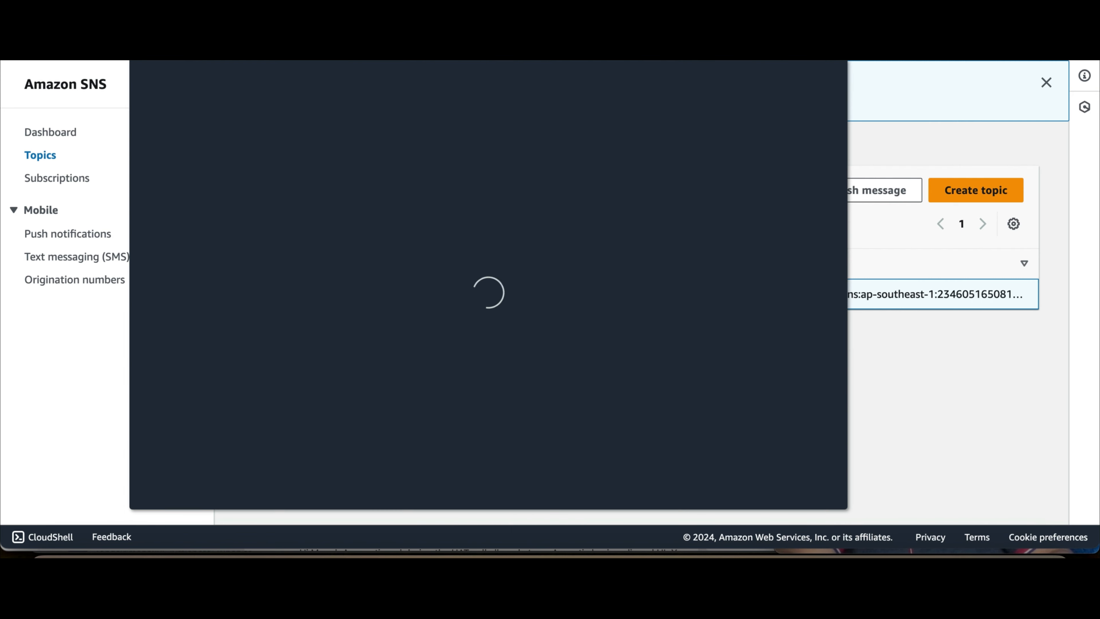
Step: Go to SNS Topics and start a new topic of type Standard
click(425, 166)
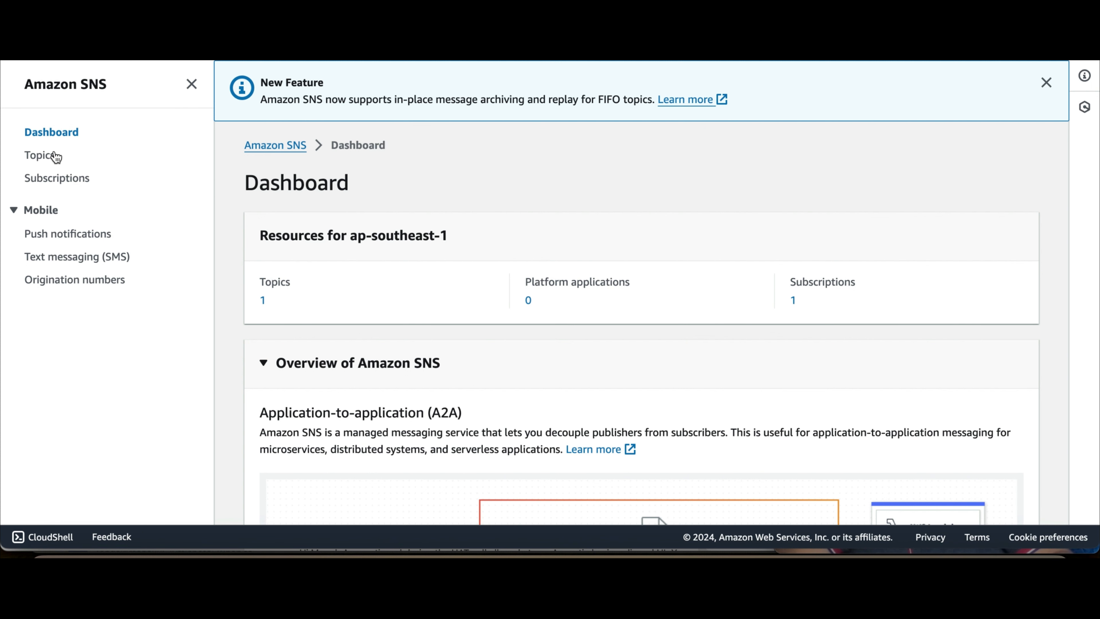
click(44, 162)
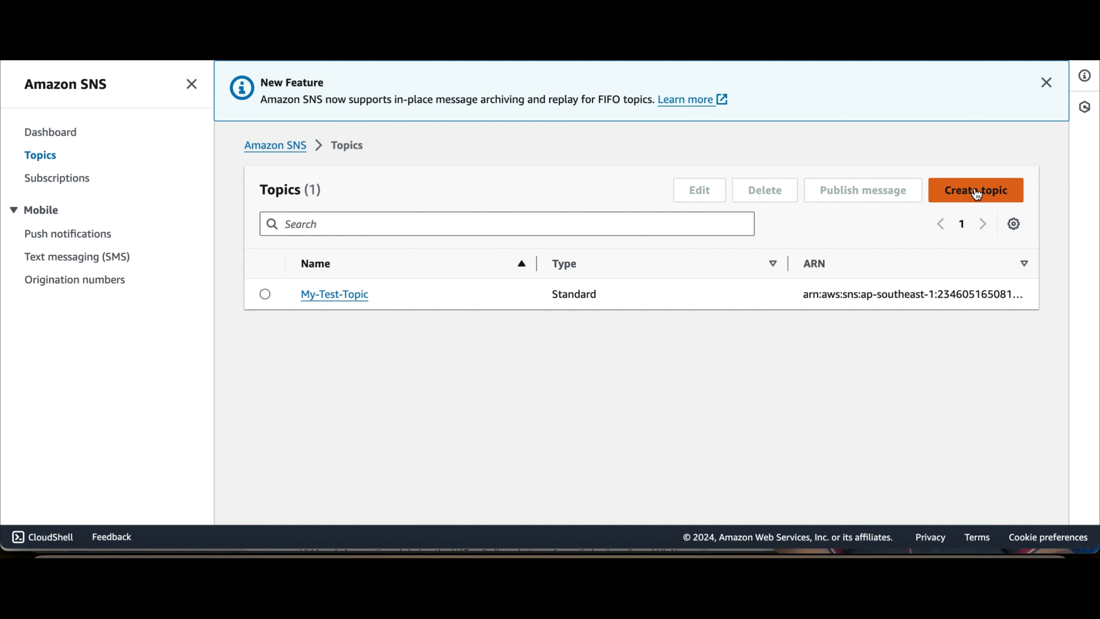
click(967, 193)
scroll(475, 235, down, 3)
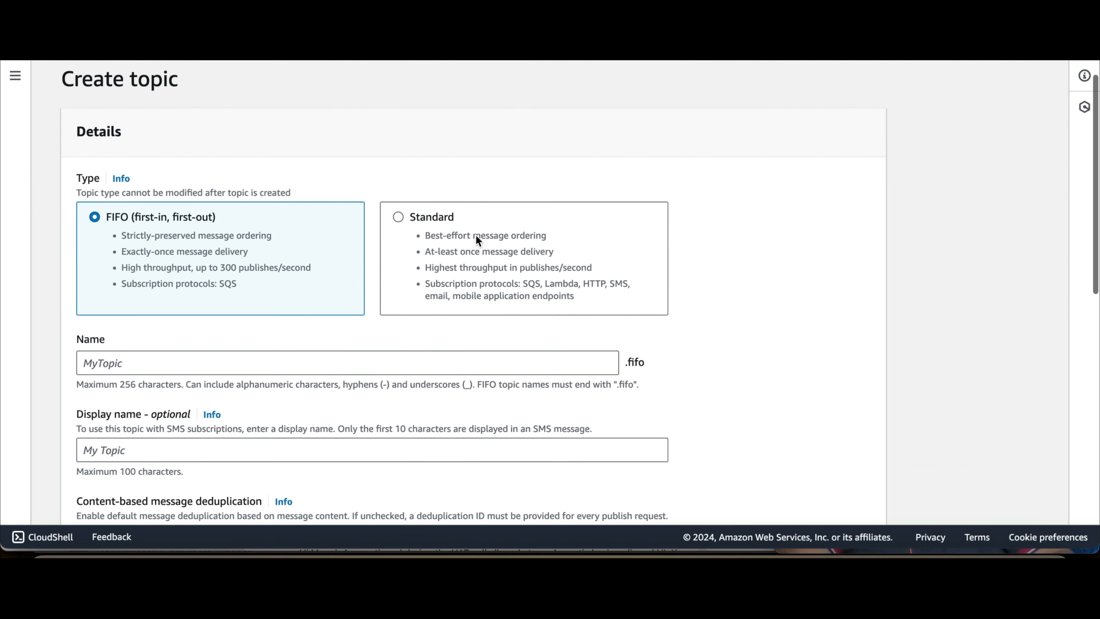
click(400, 218)
scroll(303, 281, down, 3)
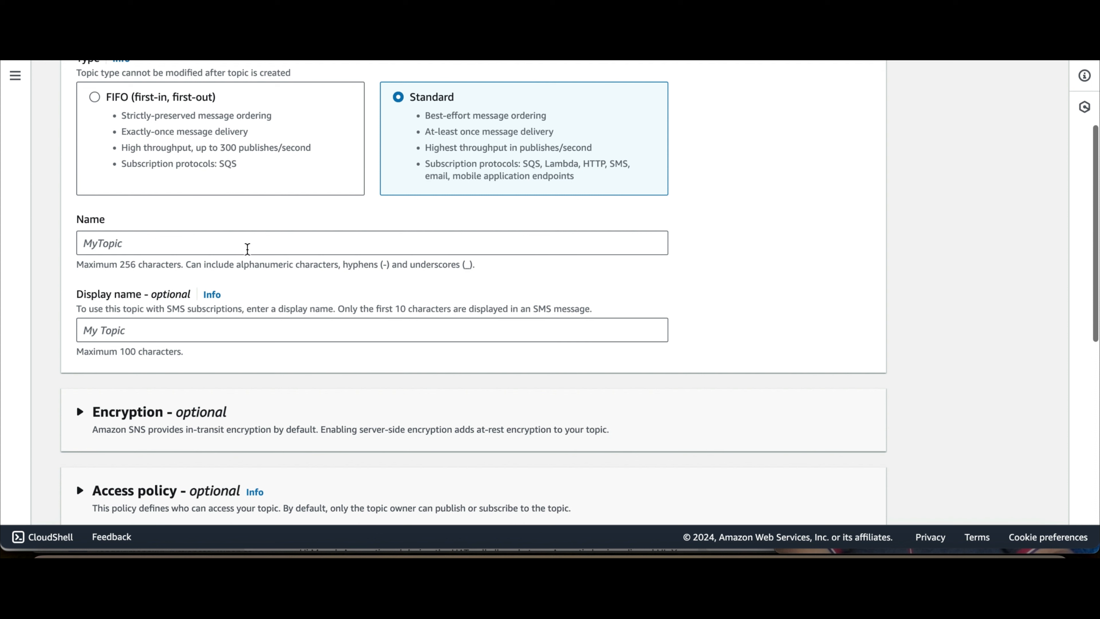
Step: Name the topic my-new-test-topic and create it
click(242, 243)
text(my-new)
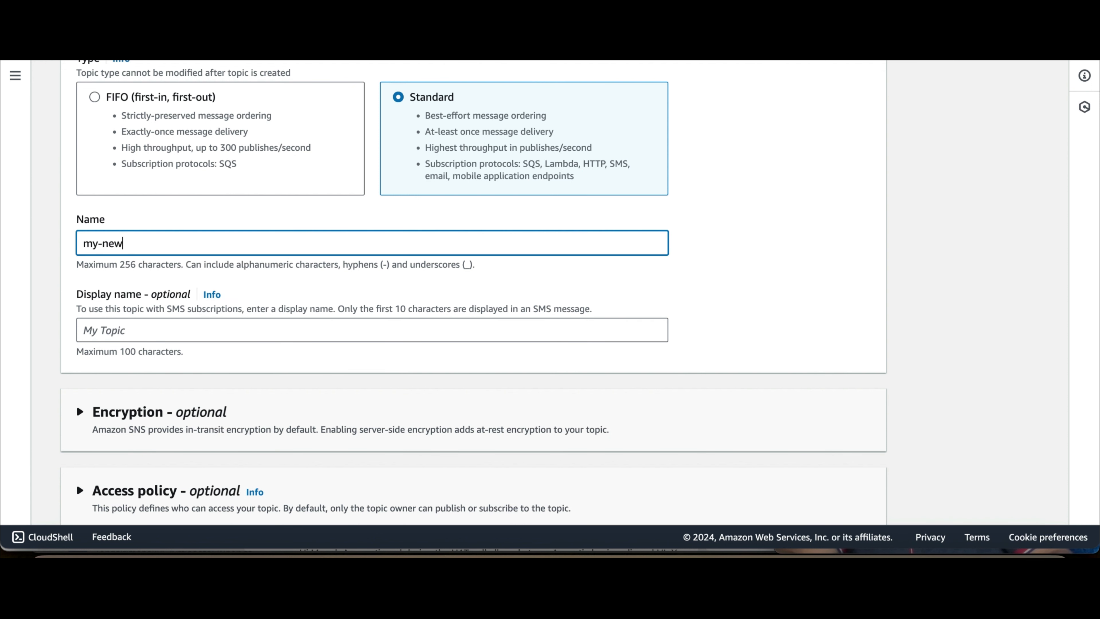
text(-test-topic)
click(201, 326)
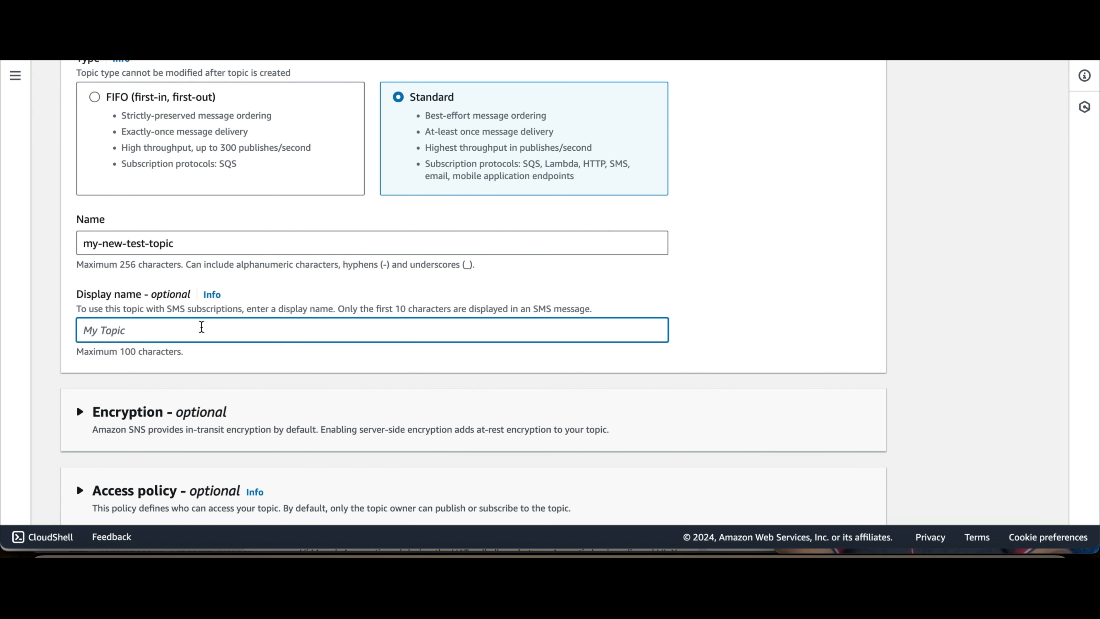
scroll(201, 326, down, 3)
scroll(201, 327, up, 1)
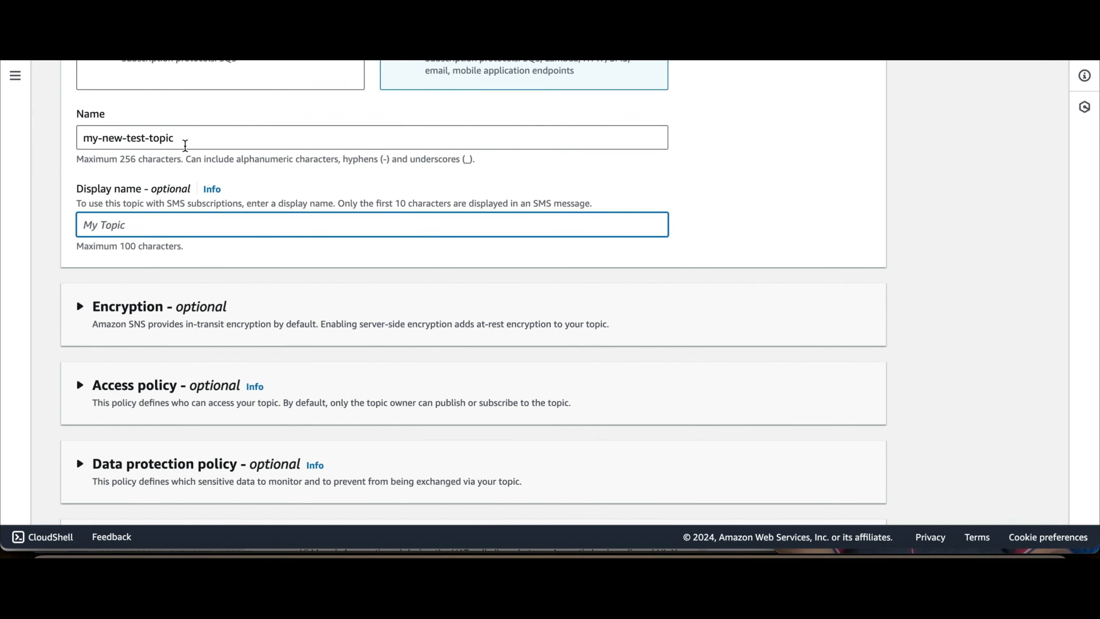
scroll(263, 322, down, 5)
scroll(265, 323, down, 2)
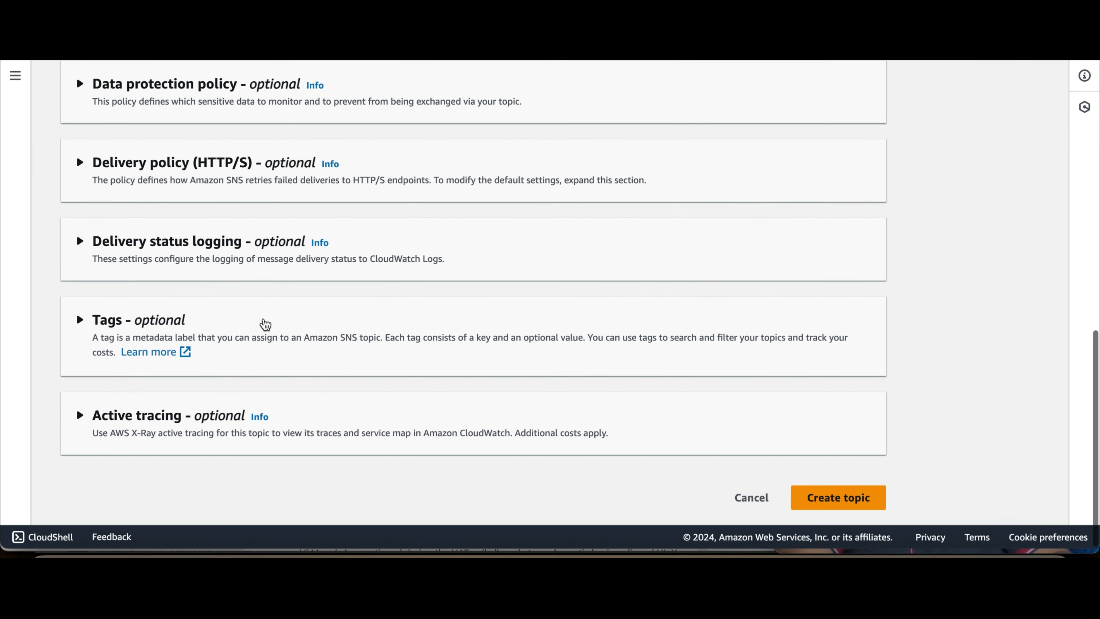
scroll(265, 324, up, 7)
scroll(265, 324, down, 7)
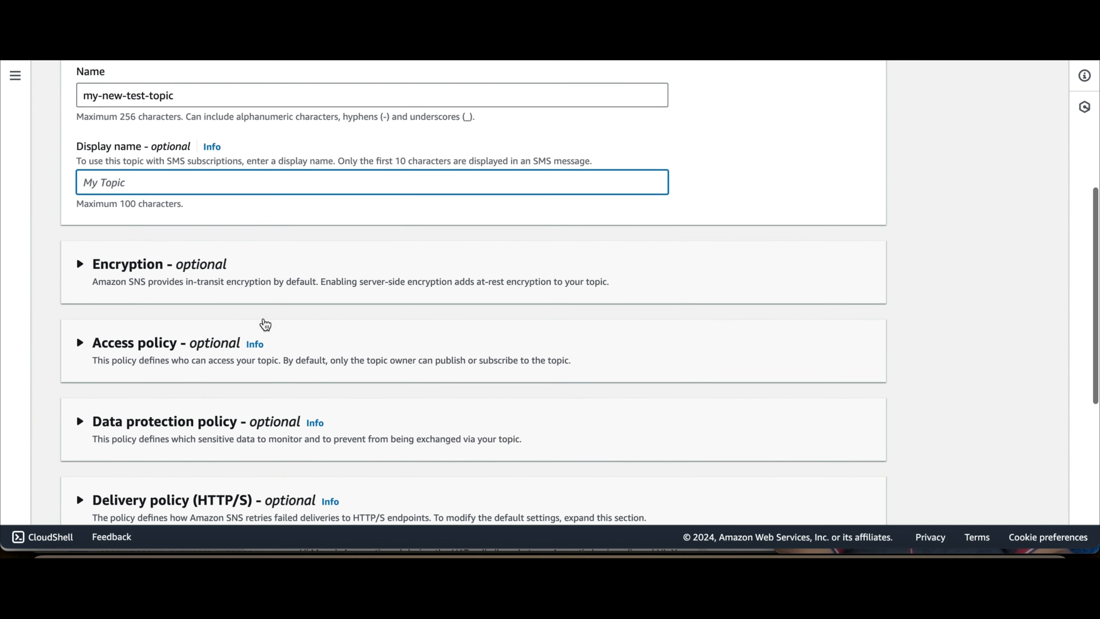
scroll(266, 324, down, 1)
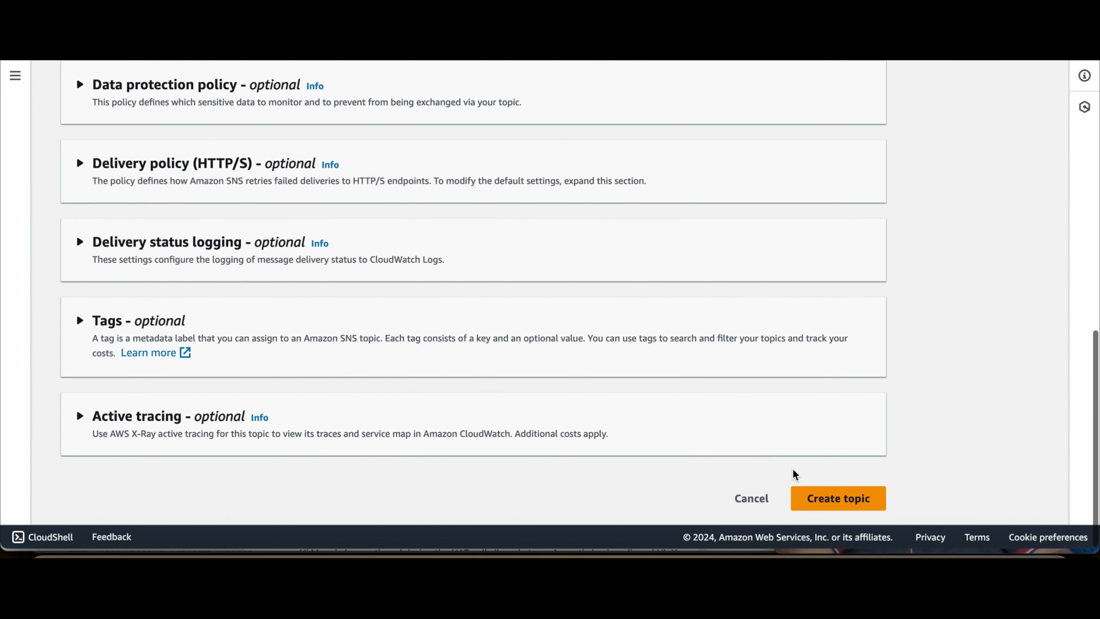
click(841, 503)
Step: Start a new subscription from the Subscriptions section of my-new-test-topic
scroll(840, 503, down, 1)
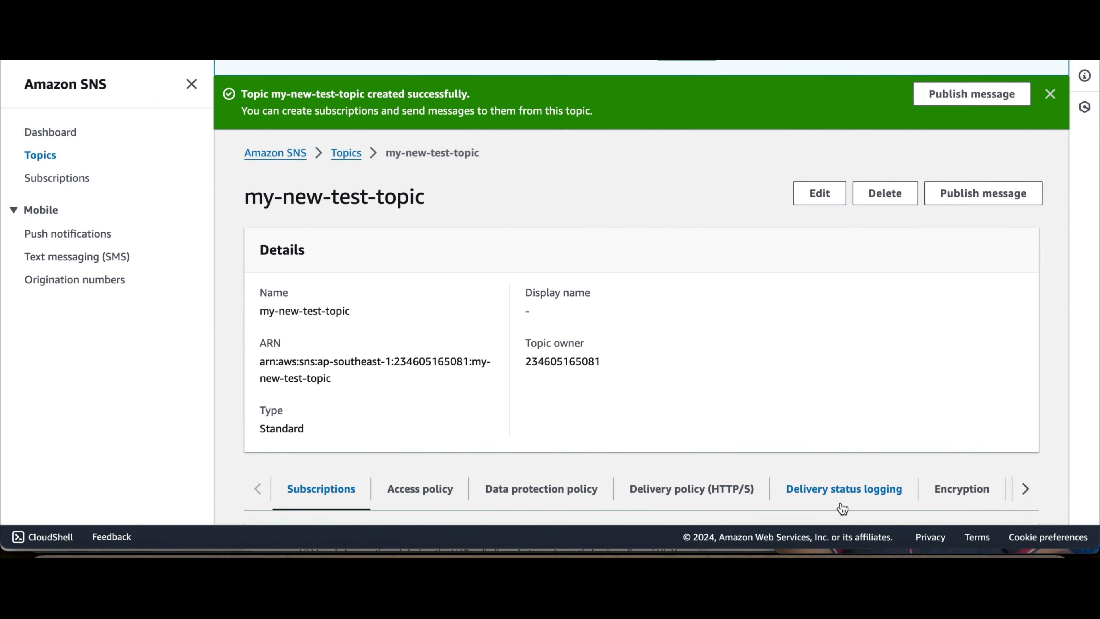
scroll(707, 368, down, 1)
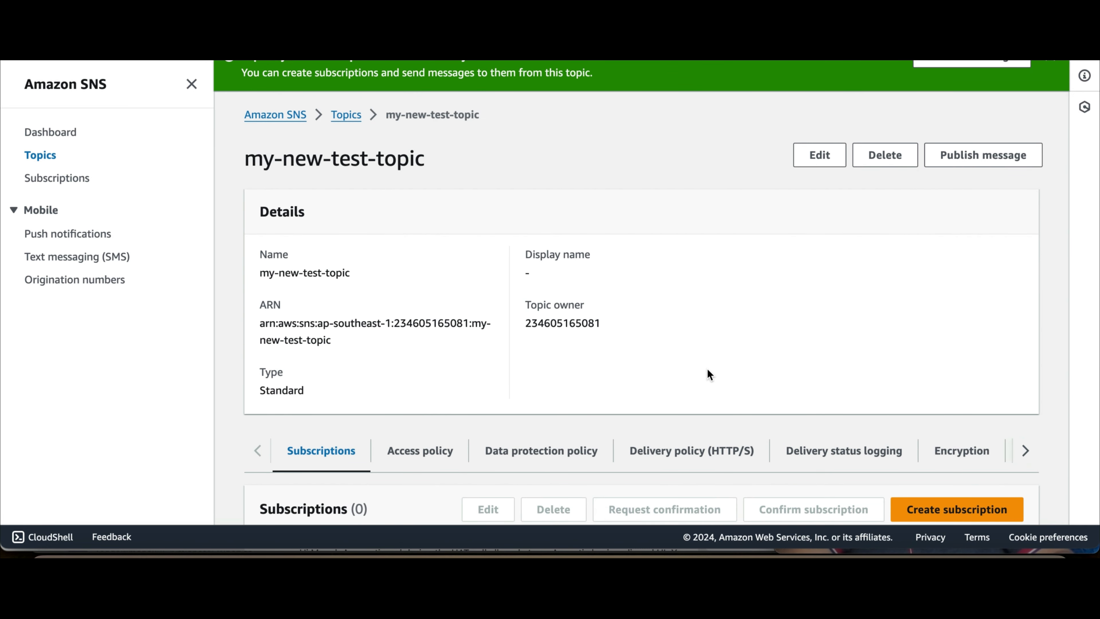
scroll(707, 374, down, 1)
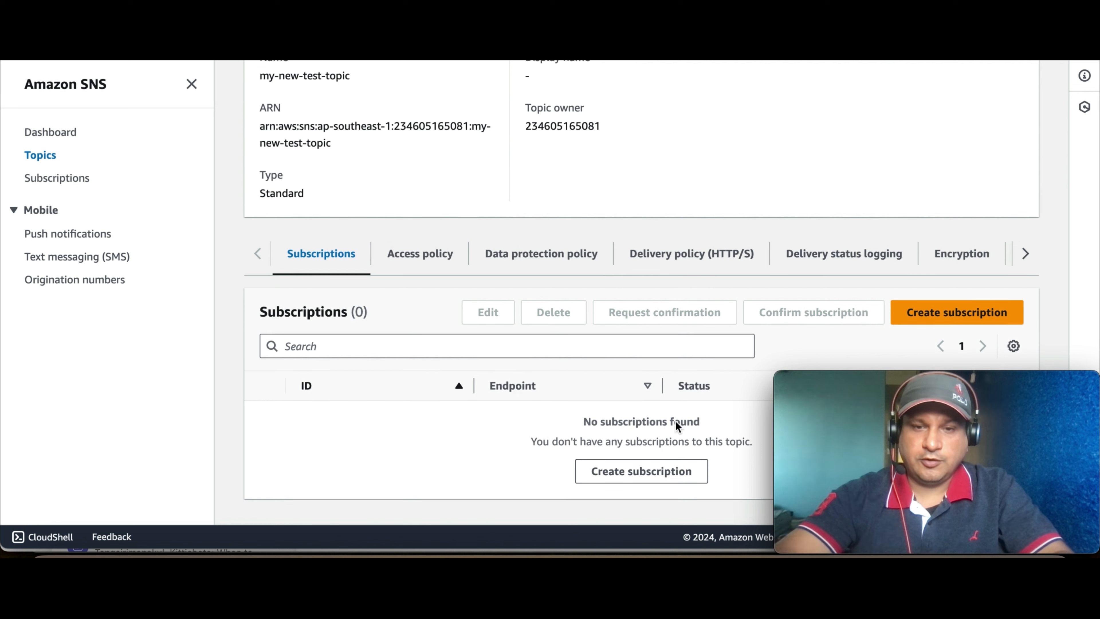
click(626, 476)
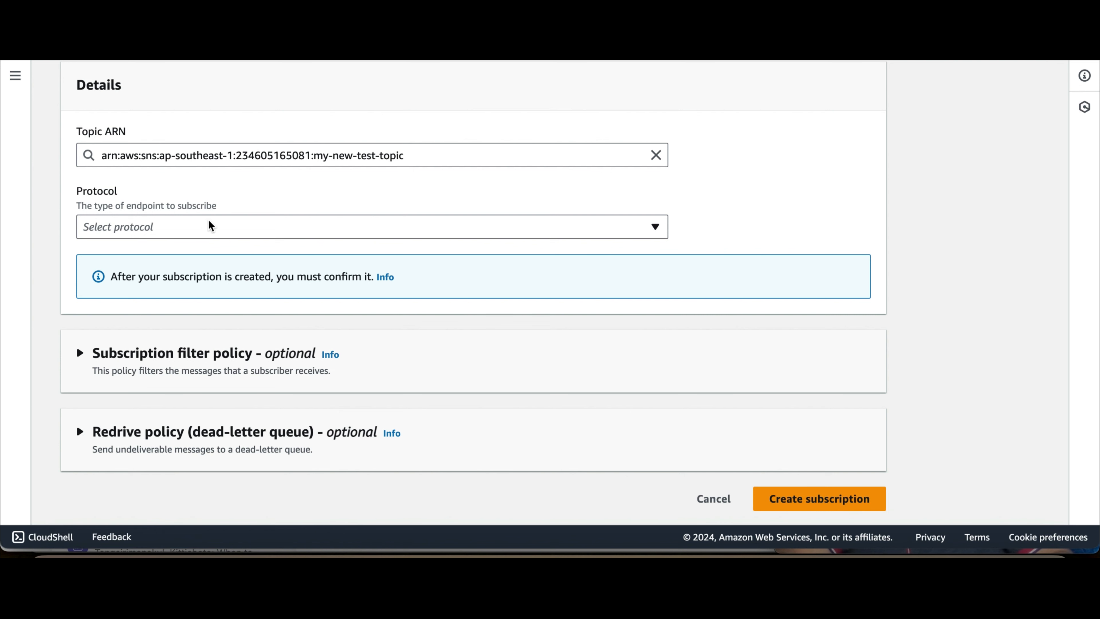
Step: Choose Email as the protocol and enter the subscriber's e-mail address as the endpoint
click(178, 234)
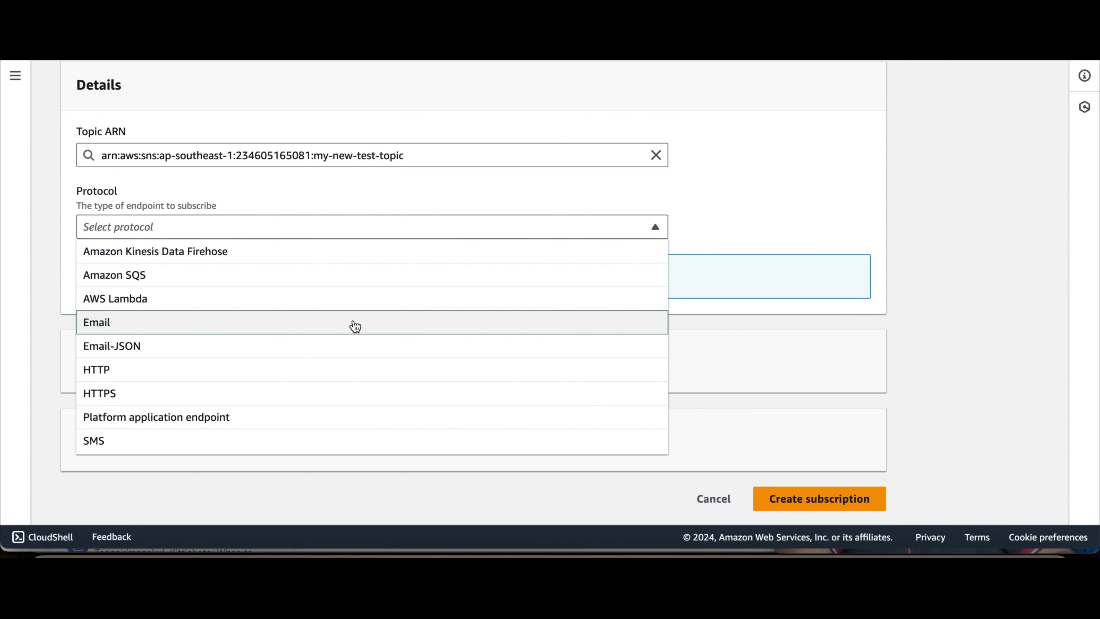
click(330, 323)
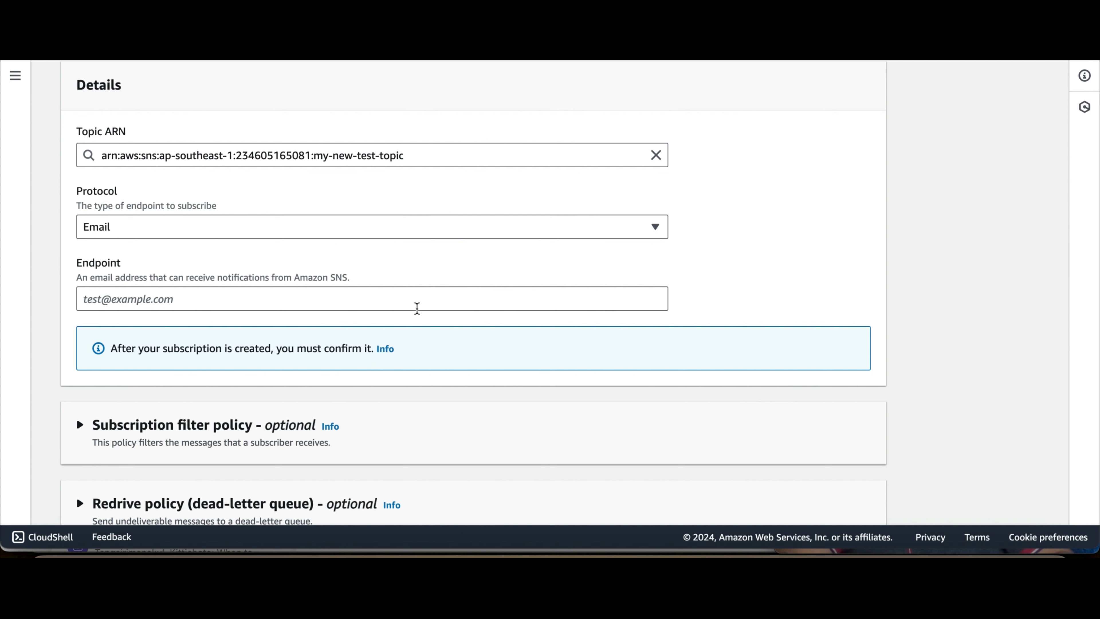
click(291, 297)
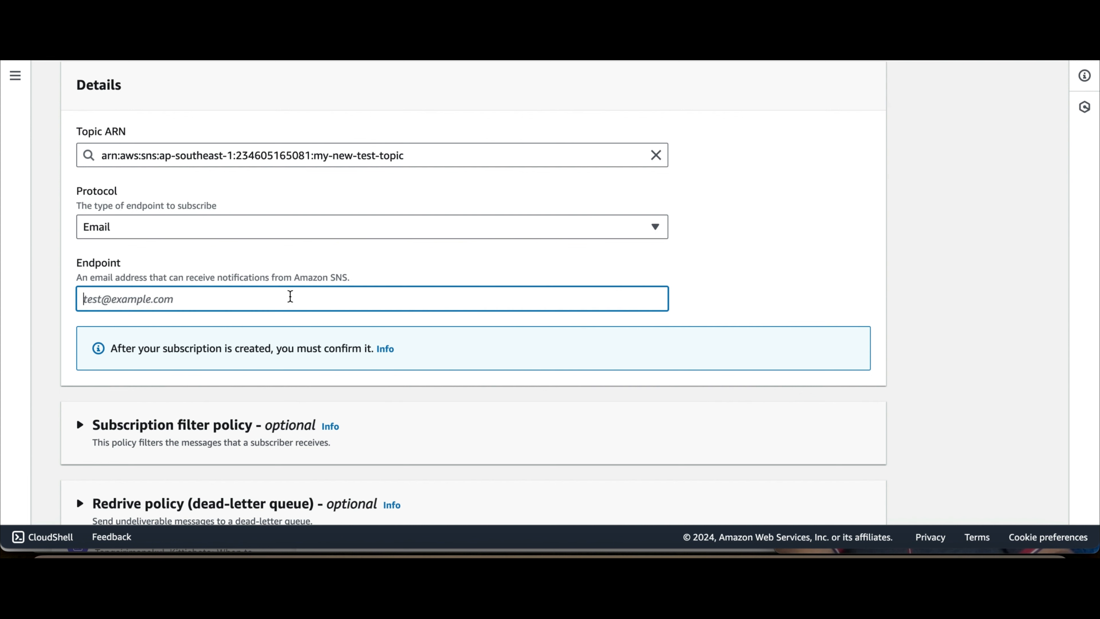
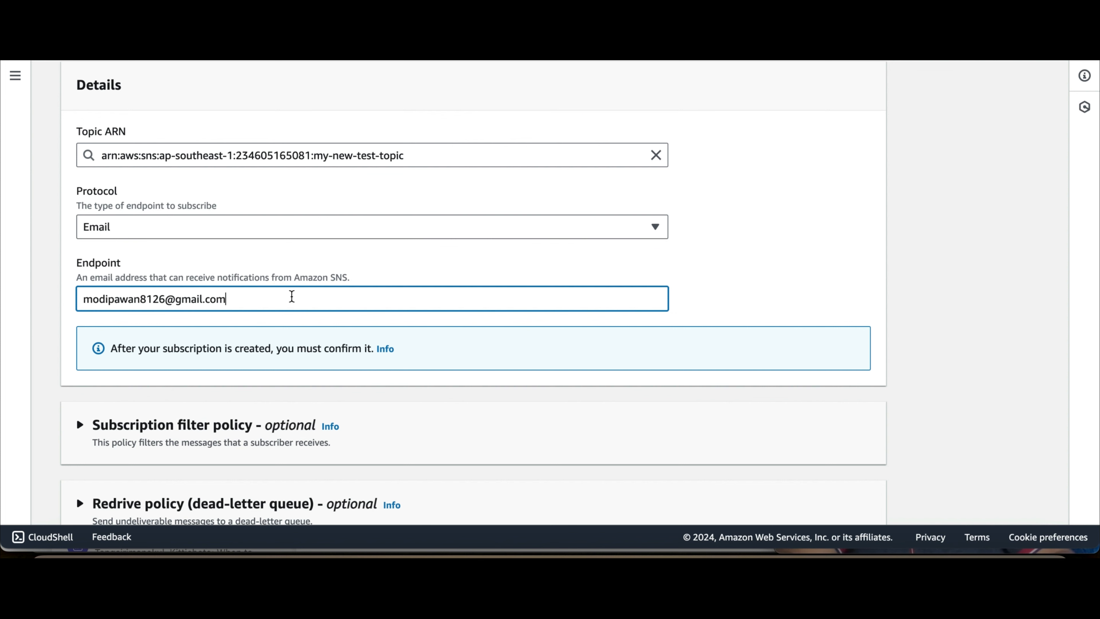
scroll(391, 343, down, 2)
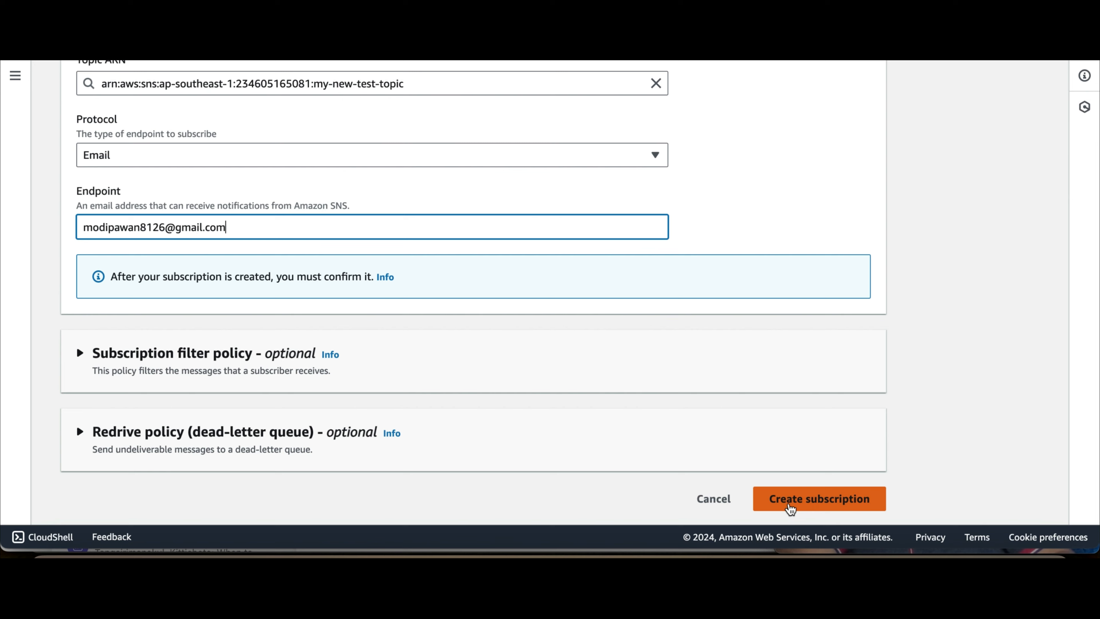
Step: Create the Email subscription, check its Pending confirmation status, and switch to the mail app
click(790, 507)
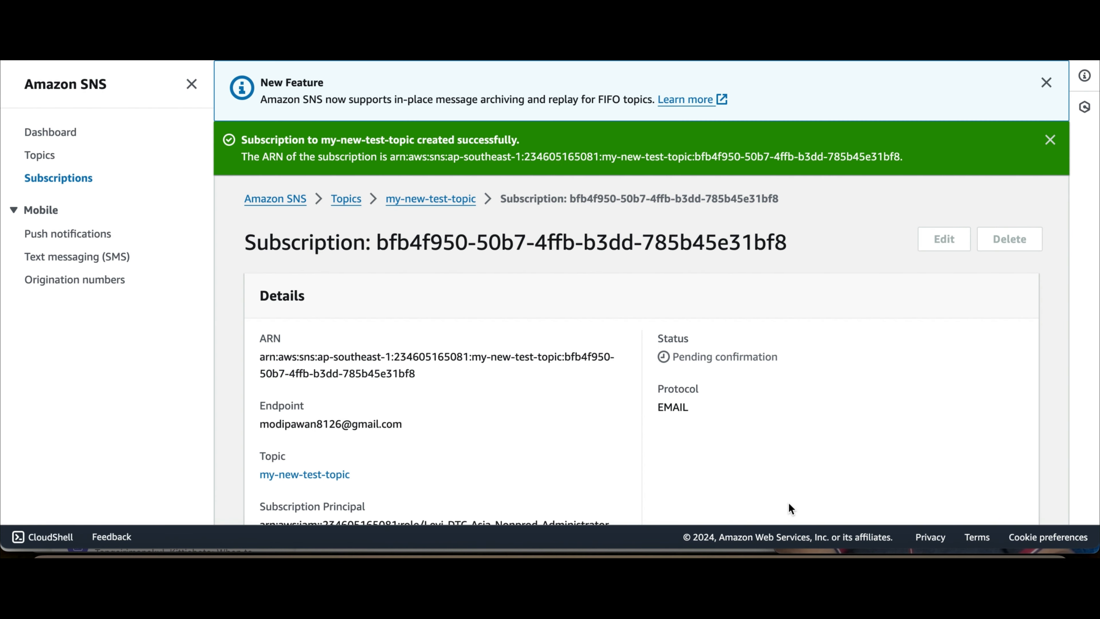
scroll(695, 451, down, 5)
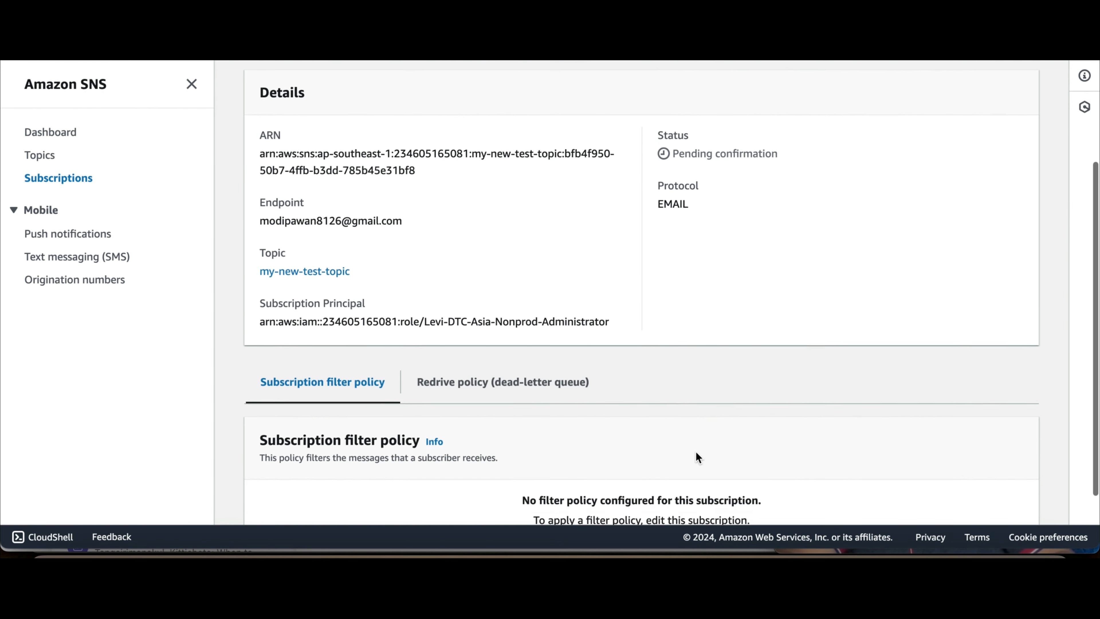
scroll(695, 451, up, 6)
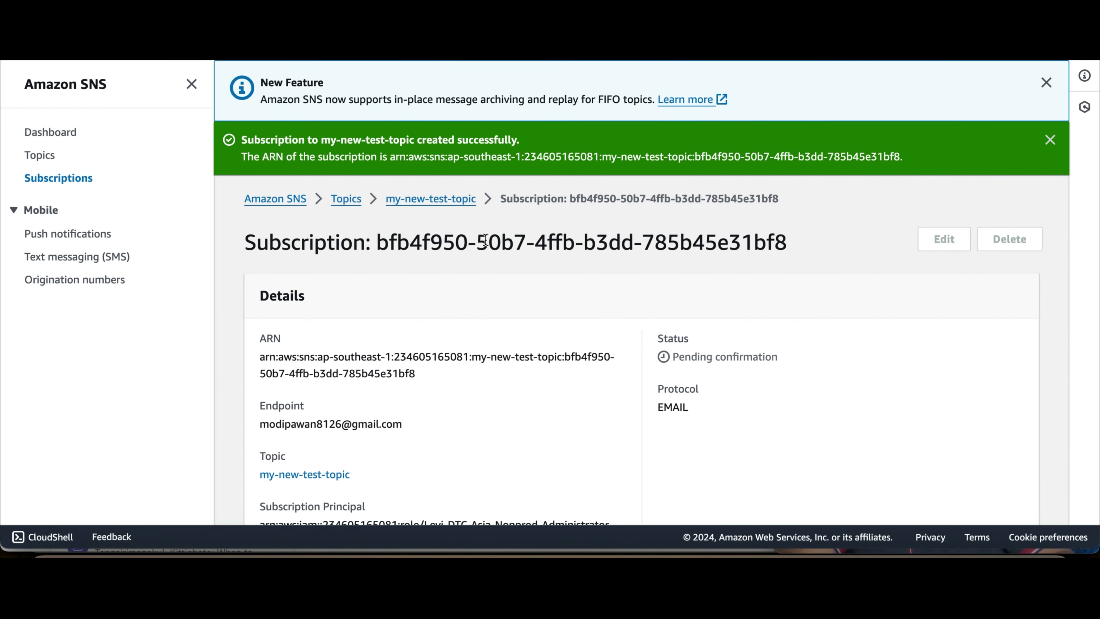
scroll(485, 240, down, 6)
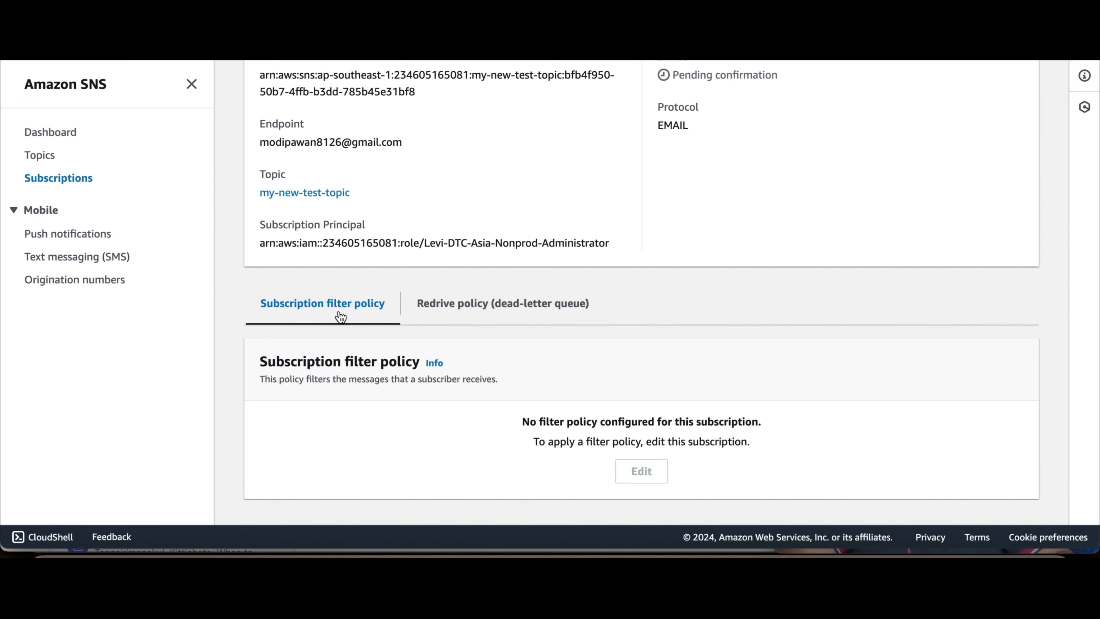
key(super+Tab)
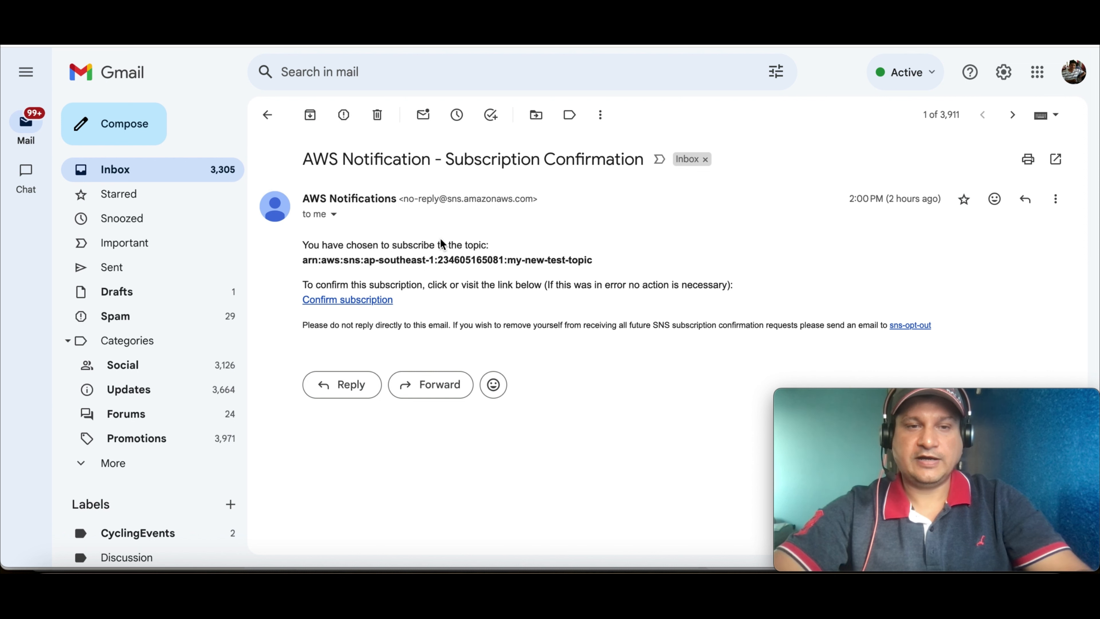
Step: Follow the Confirm subscription link in the AWS Notification confirmation e-mail
click(344, 299)
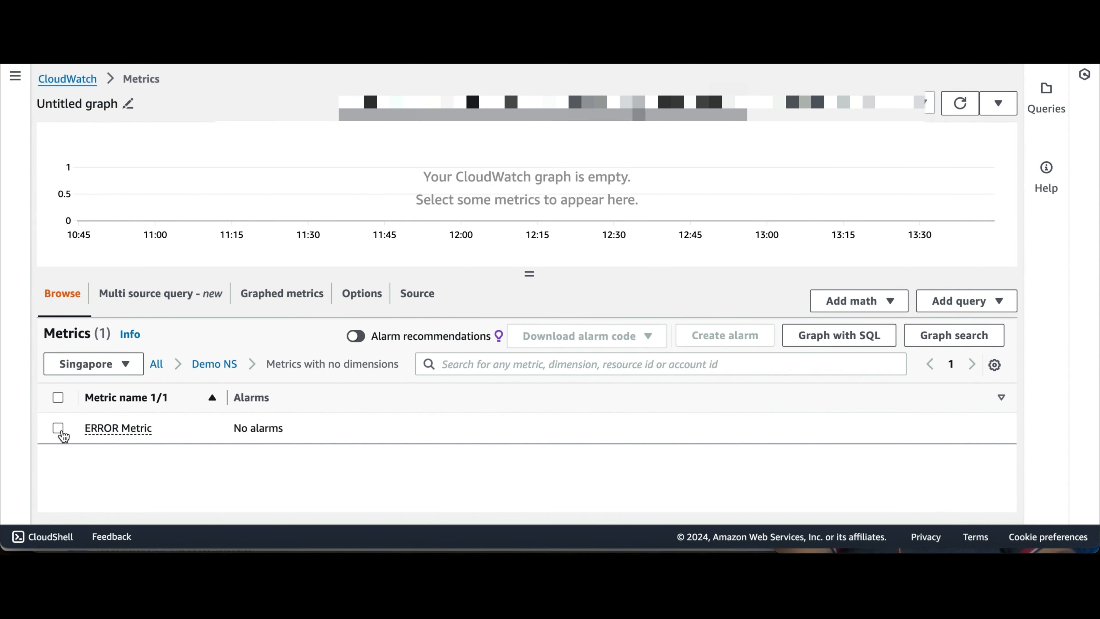
Step: Tick ERROR Metric under Demo NS > Metrics with no dimensions to graph it
click(61, 429)
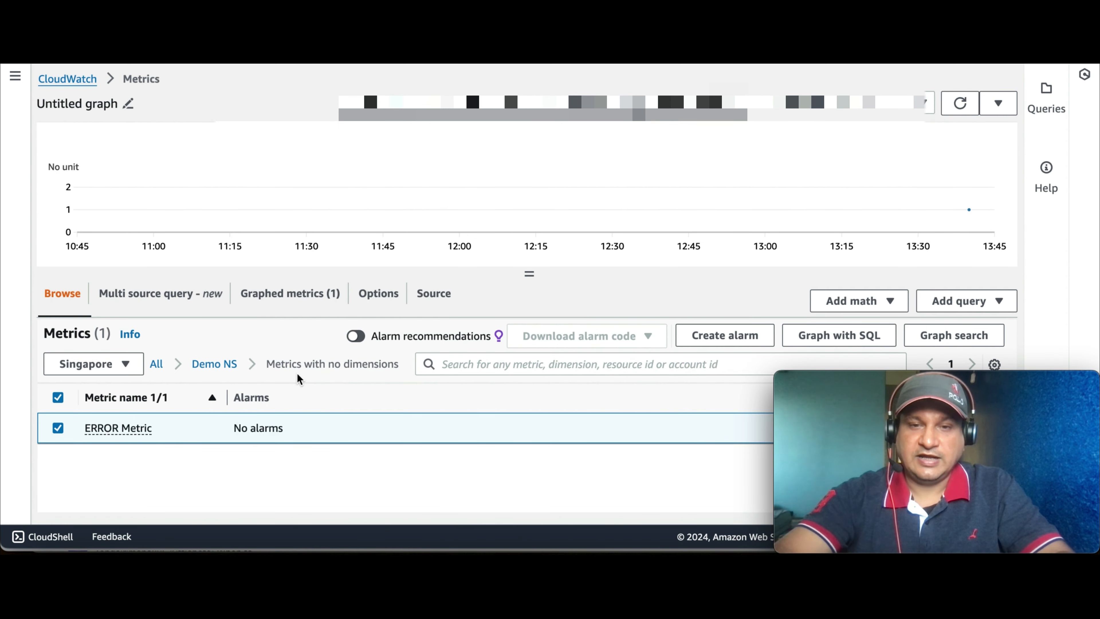
Step: Start an alarm on ERROR Metric using statistic Sum over a 1-minute period
click(707, 336)
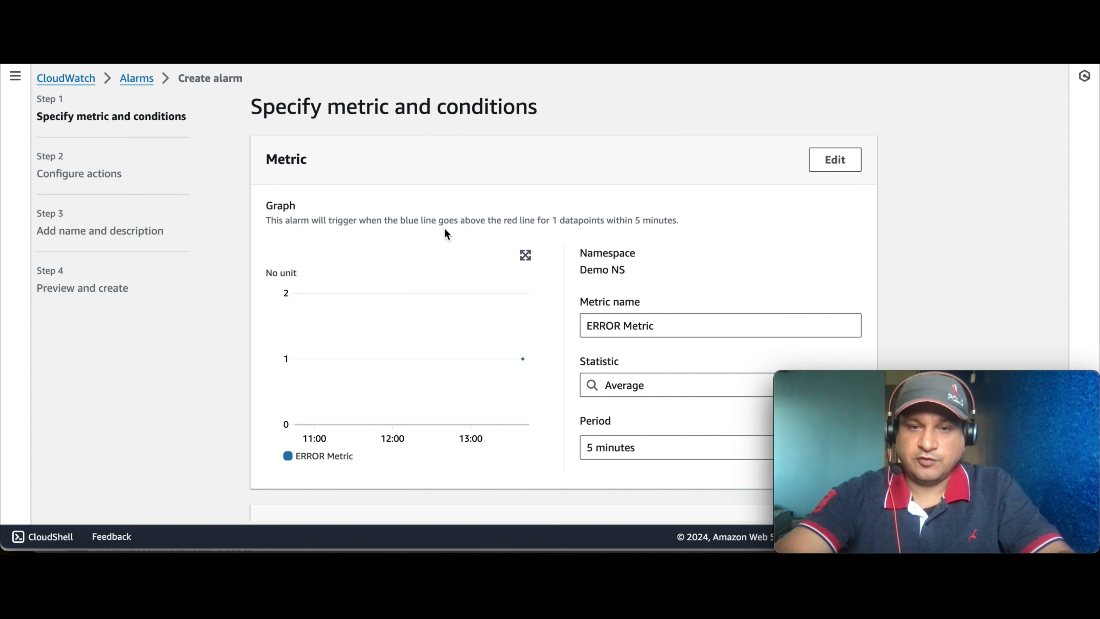
scroll(635, 289, down, 1)
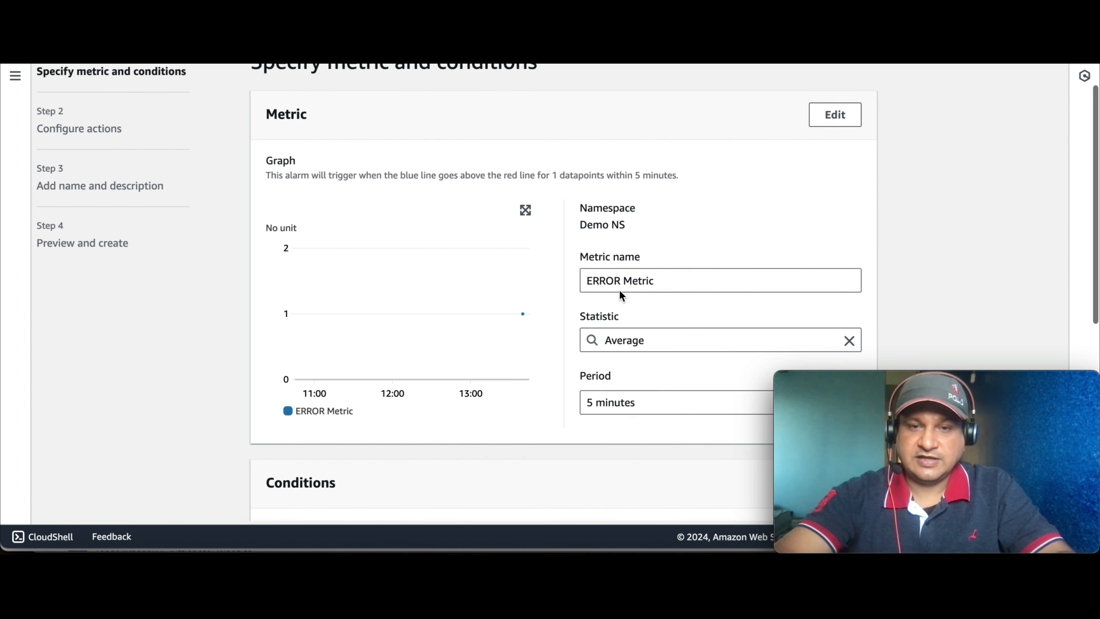
scroll(634, 328, down, 1)
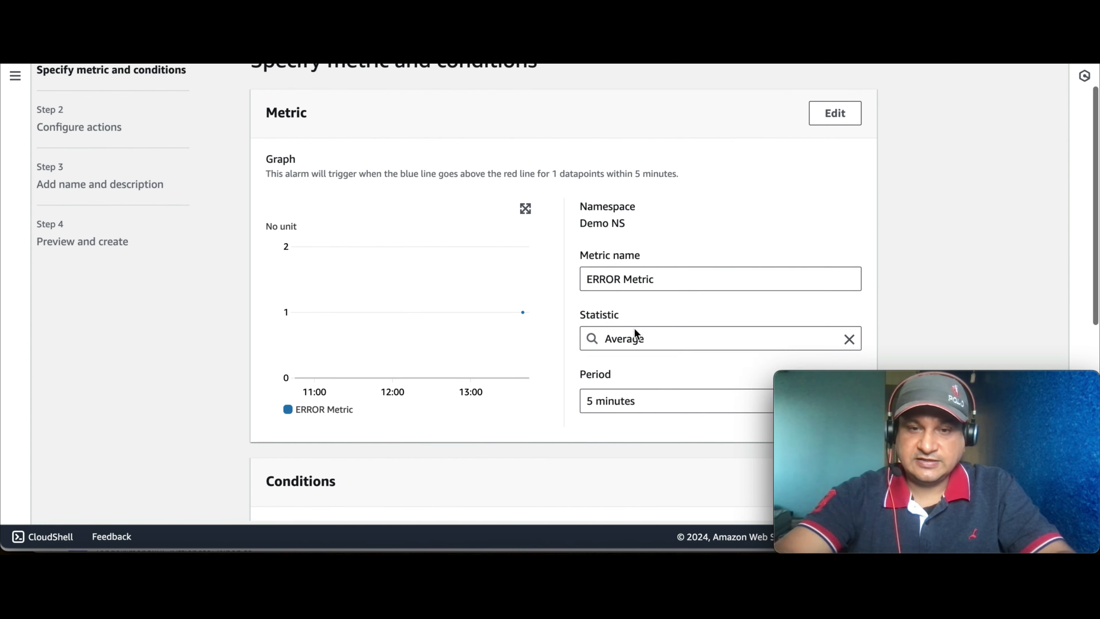
scroll(634, 329, down, 1)
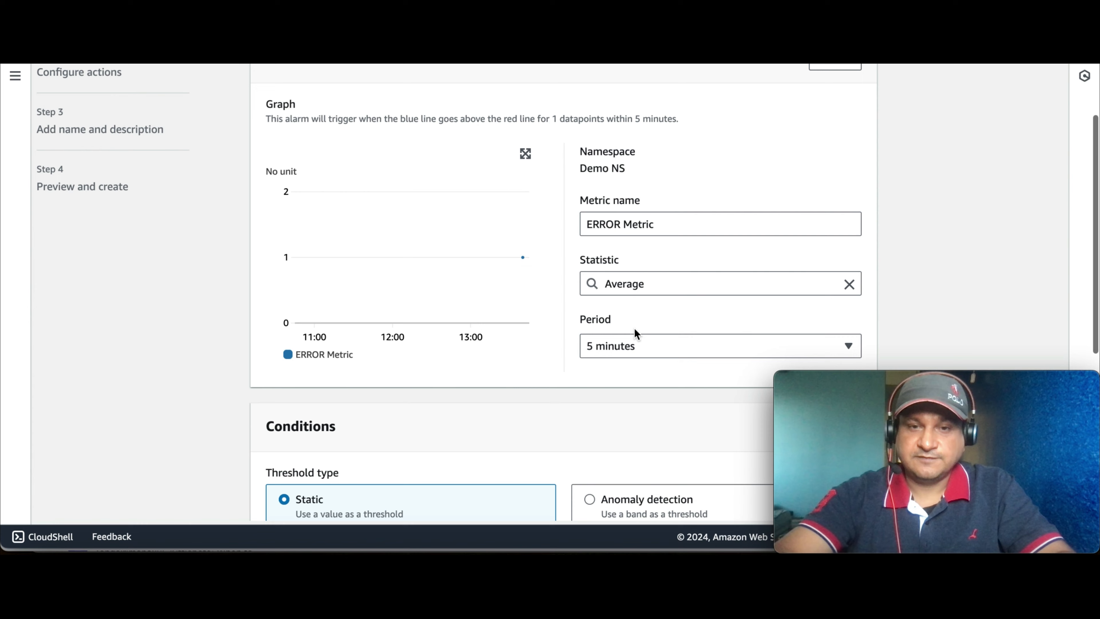
click(663, 274)
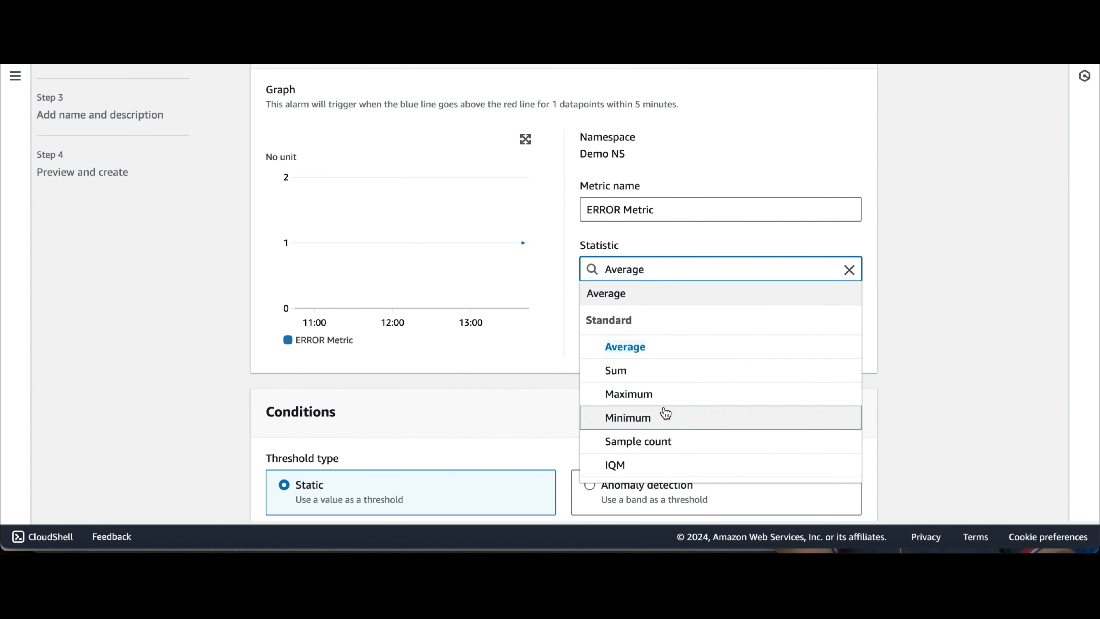
click(633, 382)
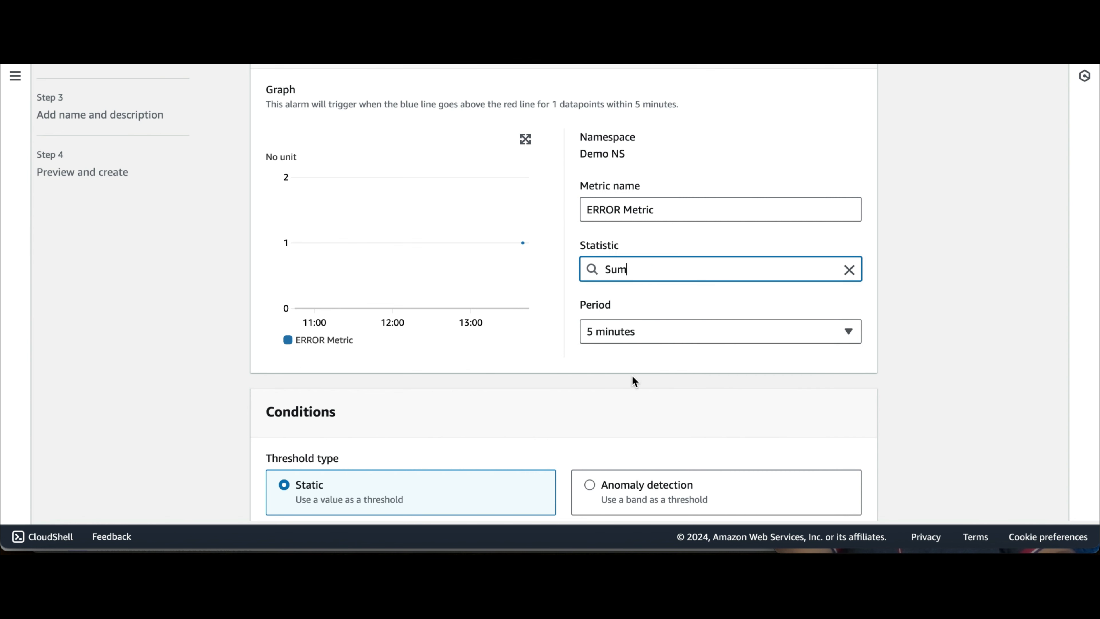
click(660, 334)
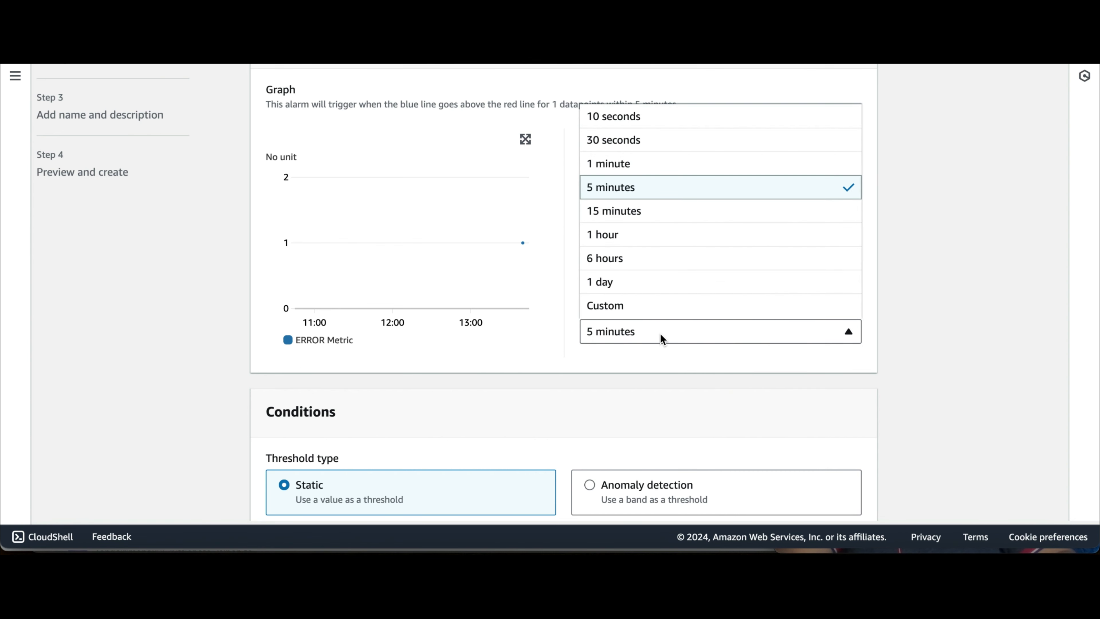
click(631, 164)
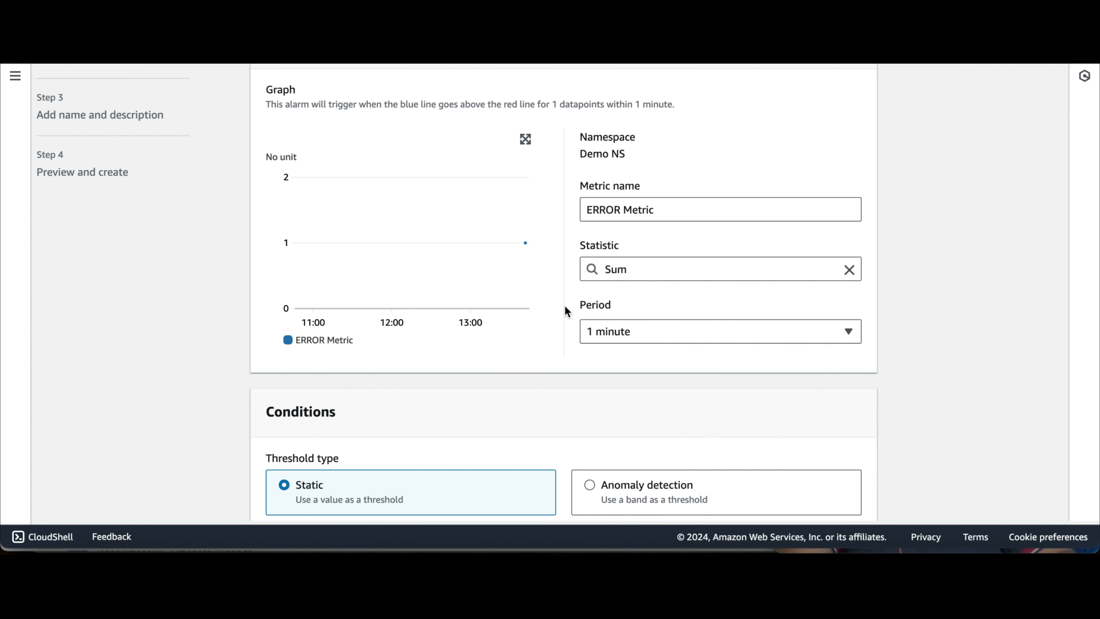
scroll(545, 325, down, 2)
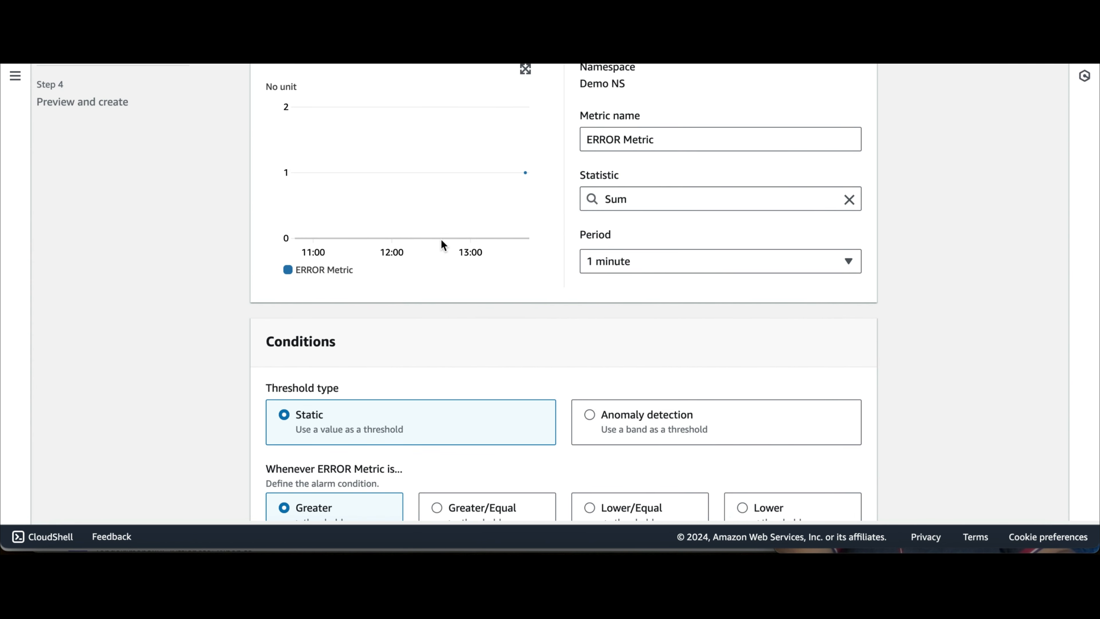
scroll(482, 302, down, 3)
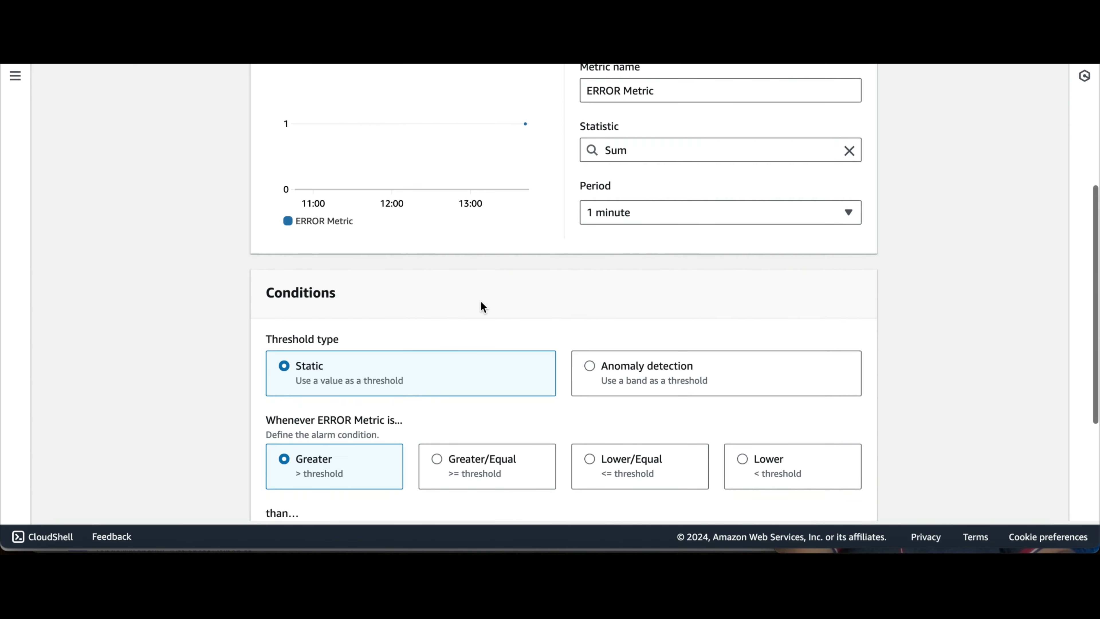
scroll(483, 306, down, 2)
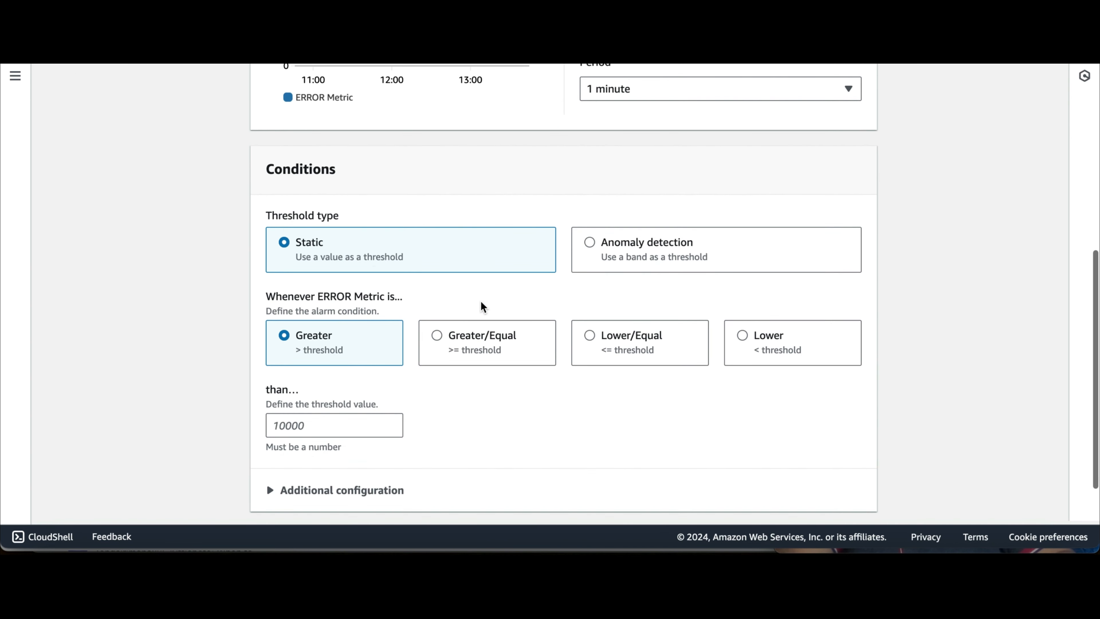
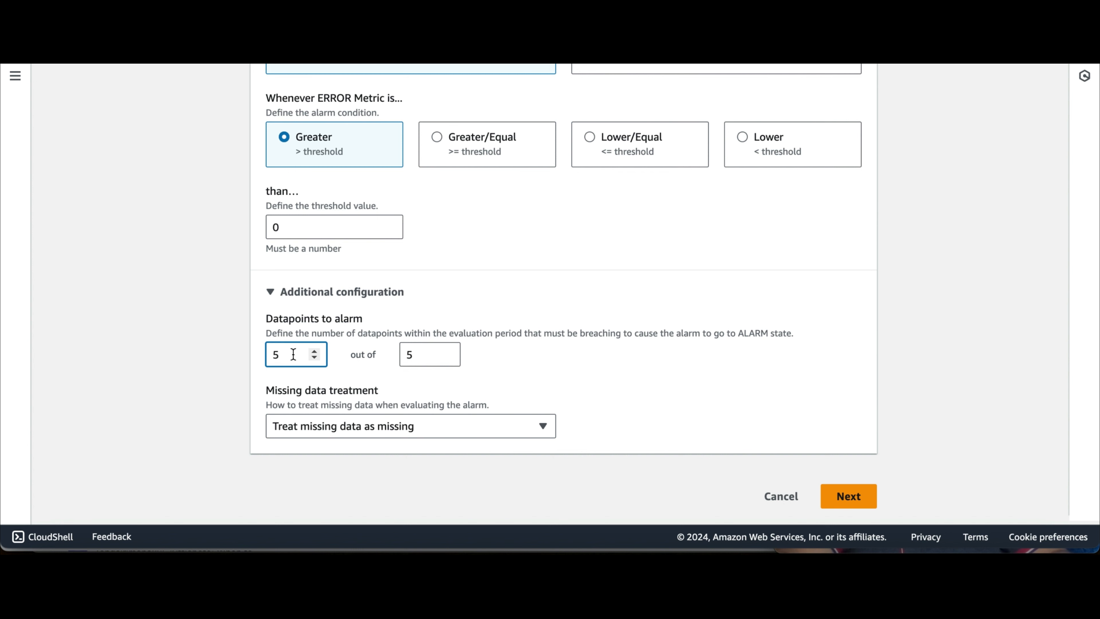
Step: Set Datapoints to alarm to 1 out of 5
text(1)
scroll(432, 345, up, 7)
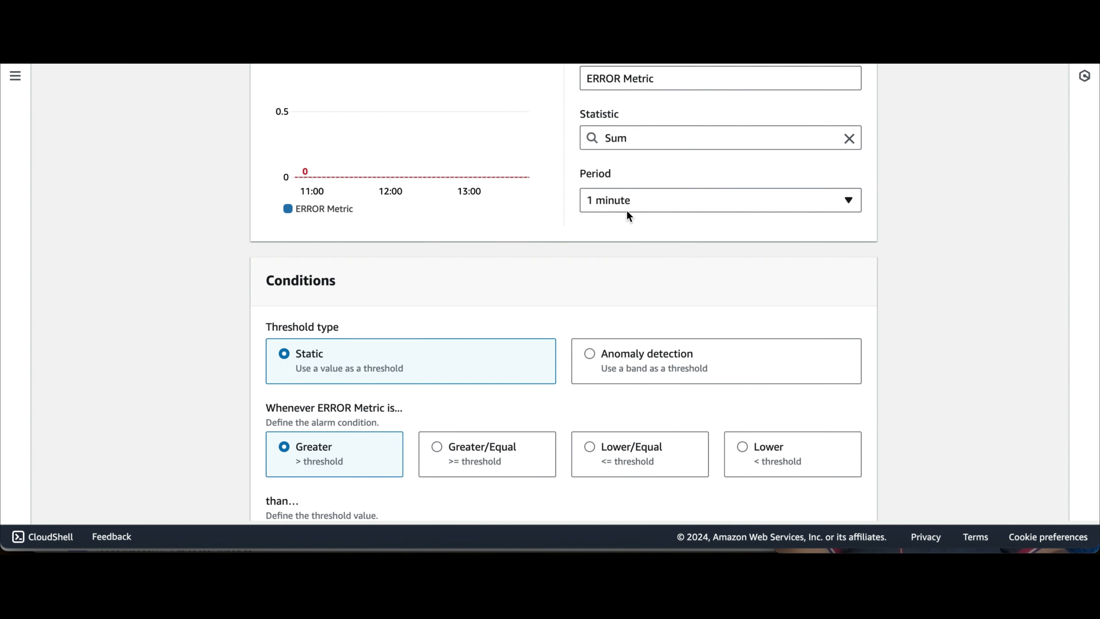
scroll(554, 251, down, 4)
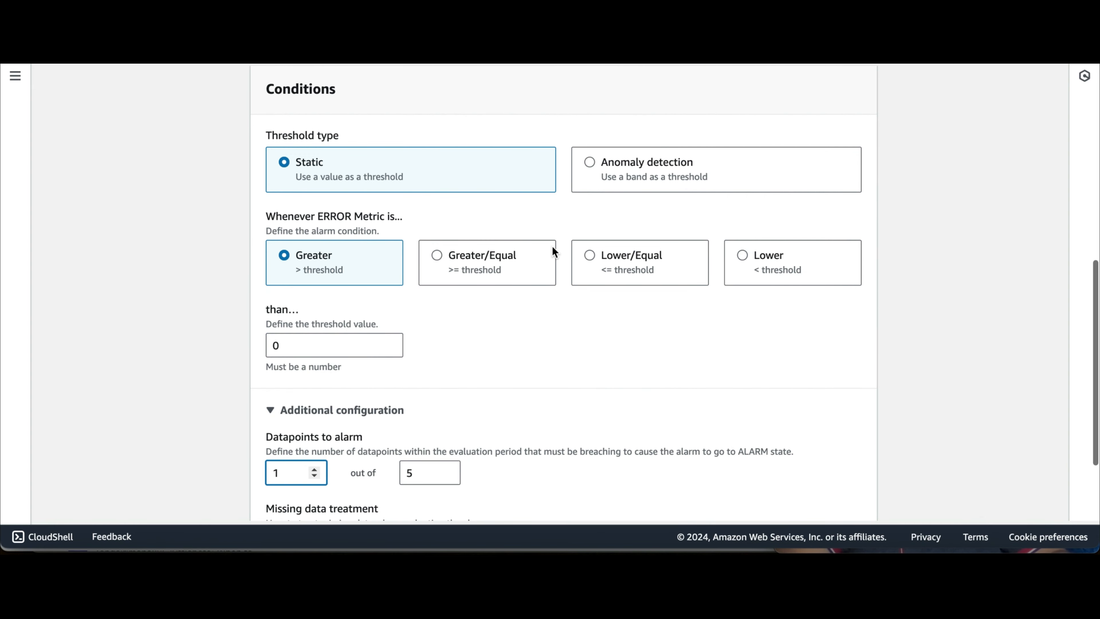
scroll(547, 306, down, 2)
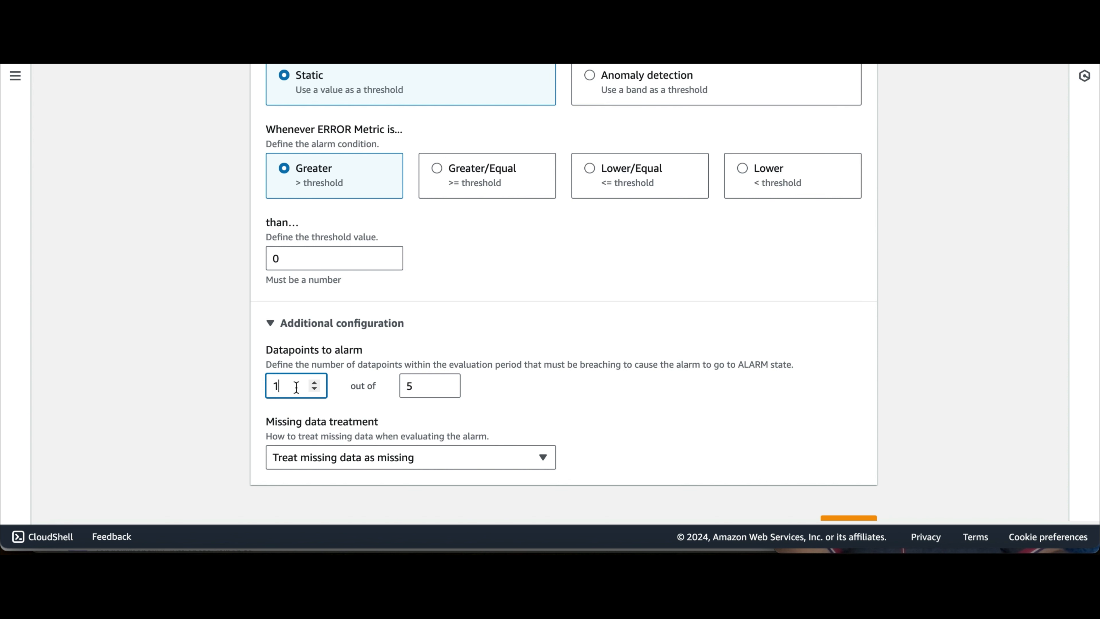
scroll(548, 313, down, 1)
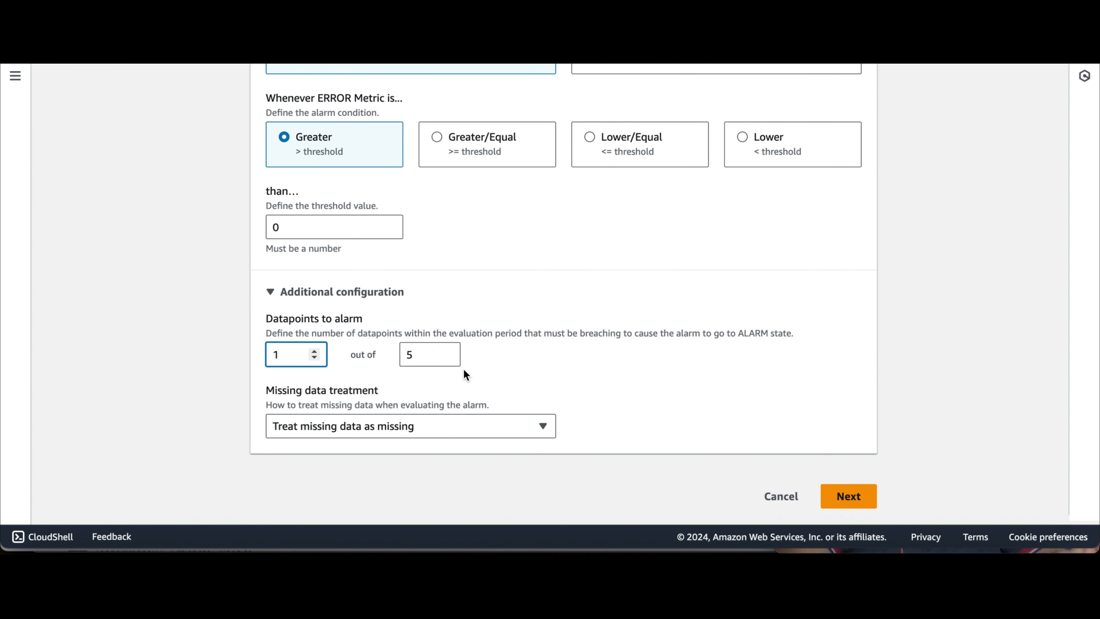
scroll(464, 367, up, 7)
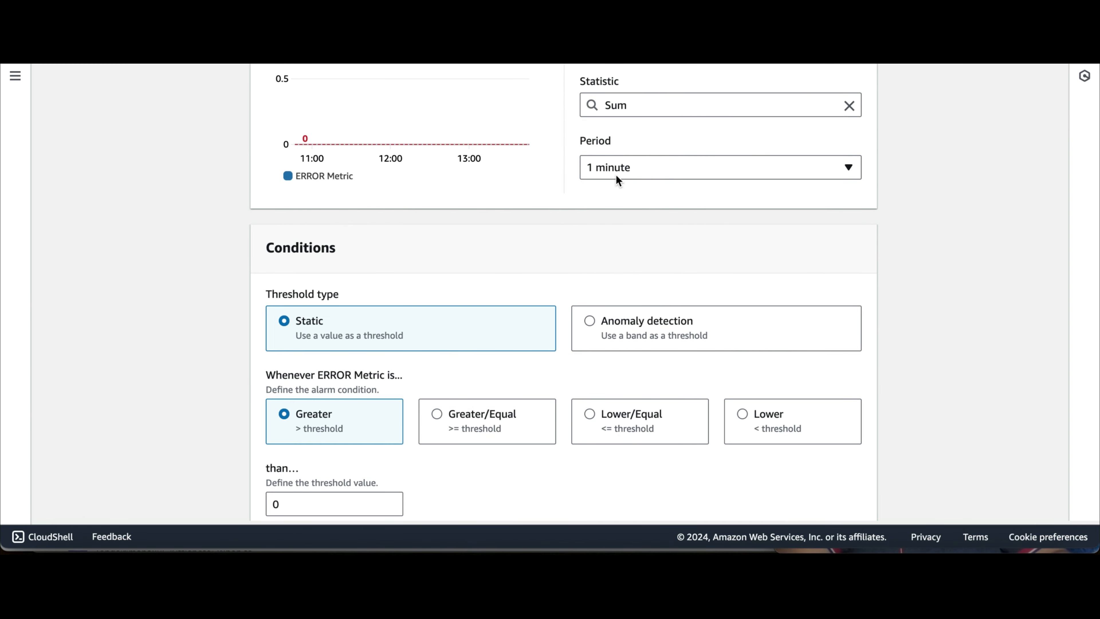
scroll(615, 174, down, 7)
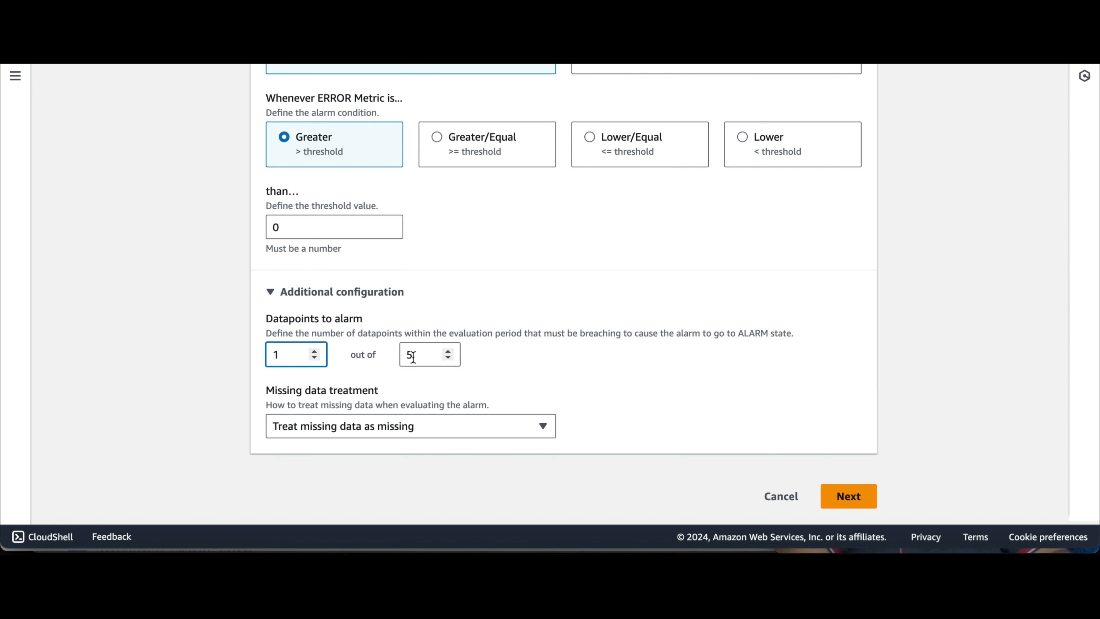
click(423, 355)
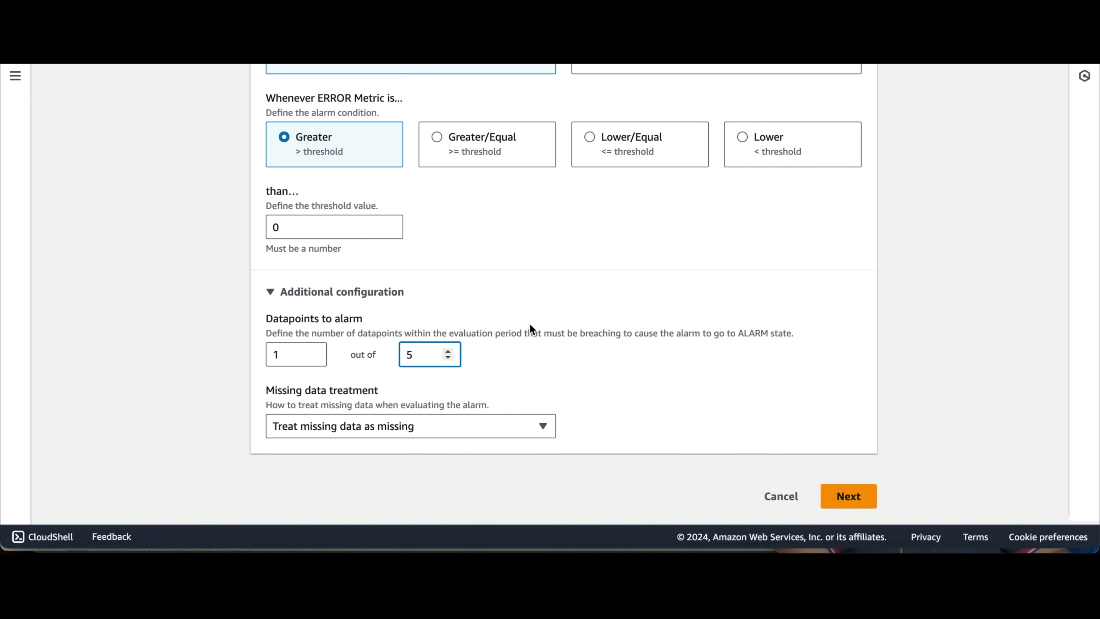
scroll(529, 324, up, 10)
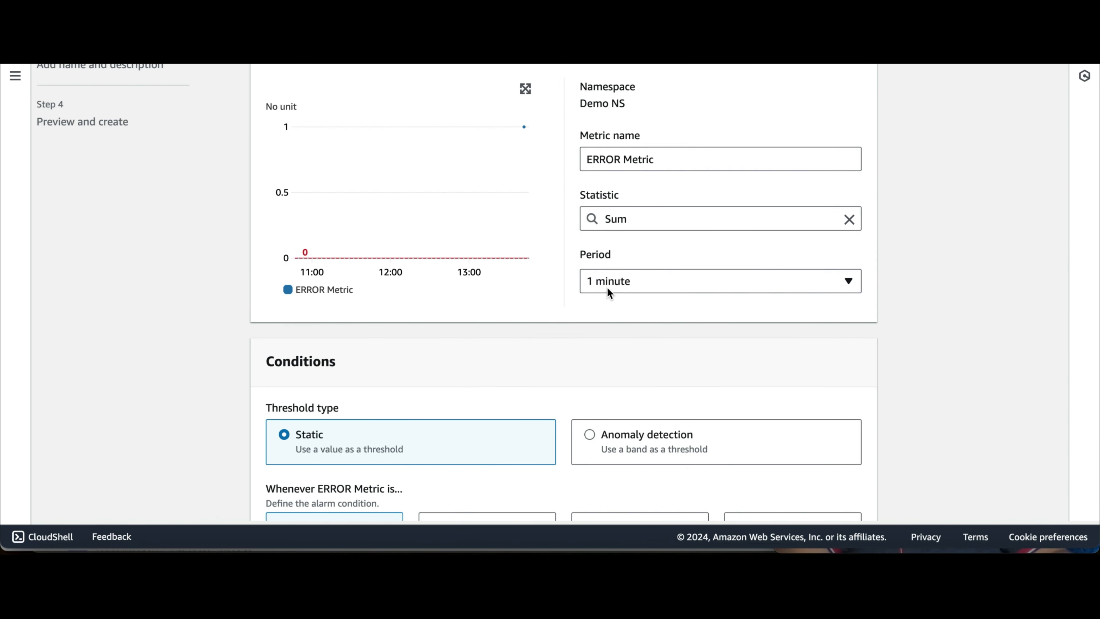
scroll(572, 319, down, 8)
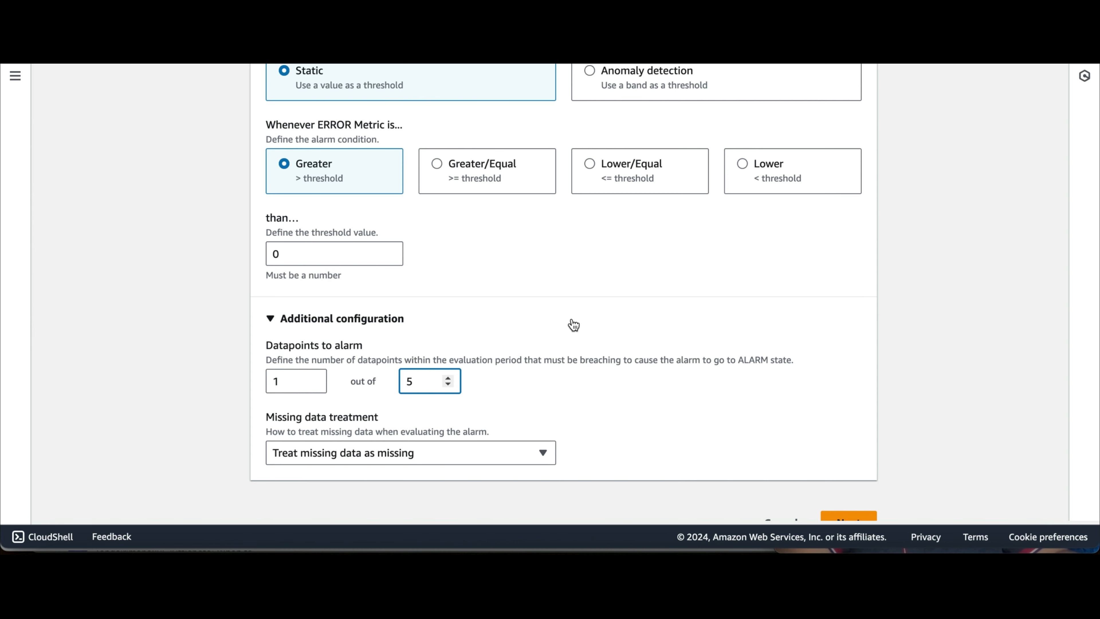
scroll(574, 323, up, 5)
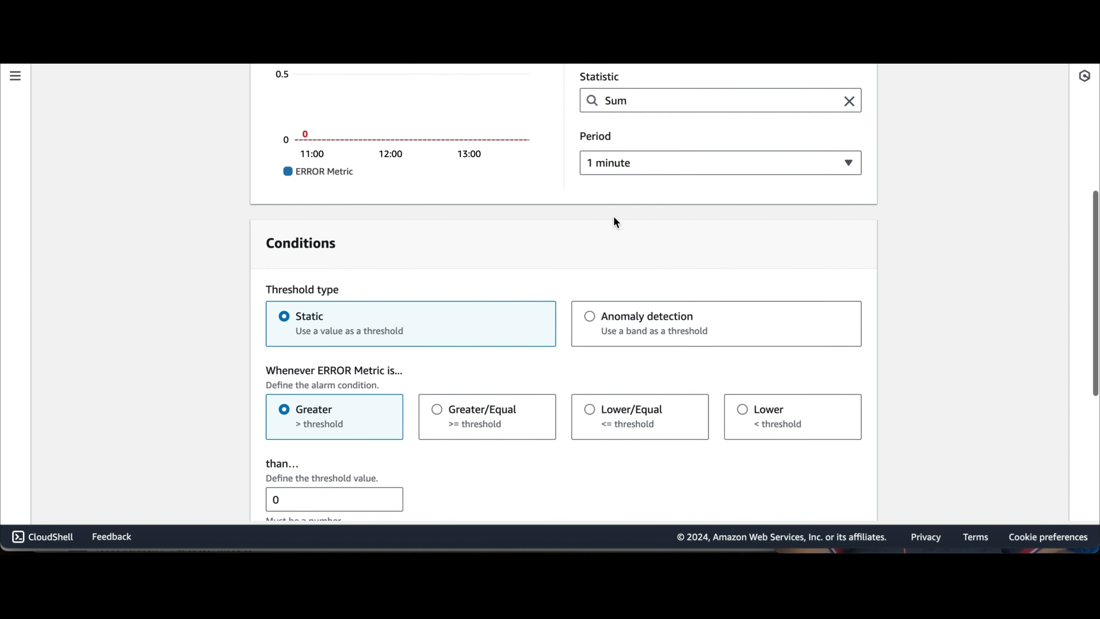
scroll(589, 238, down, 5)
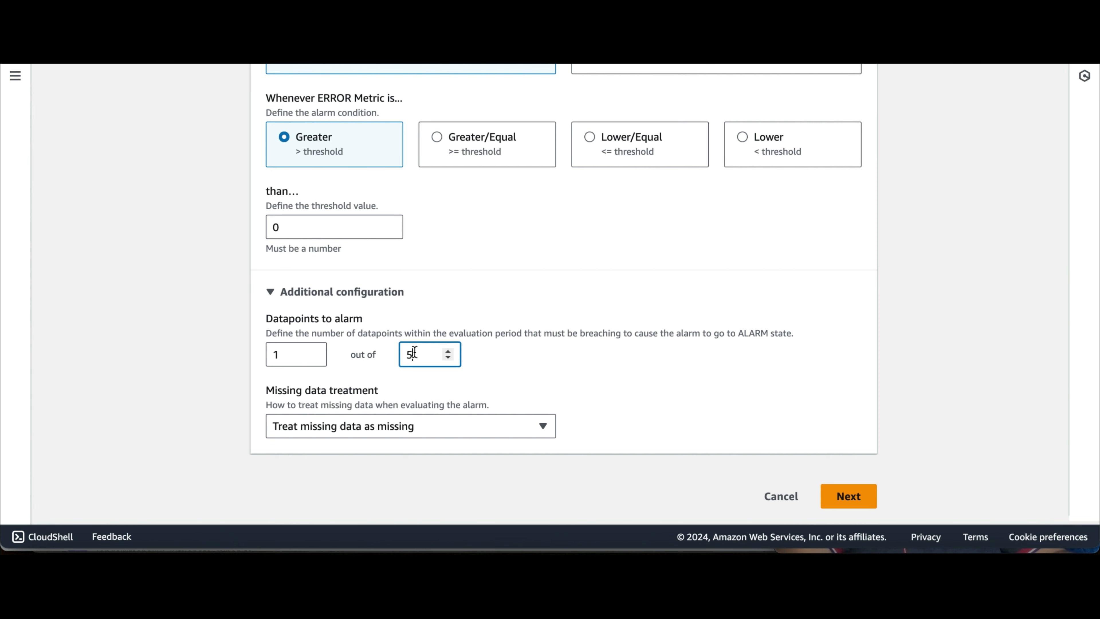
scroll(490, 351, up, 8)
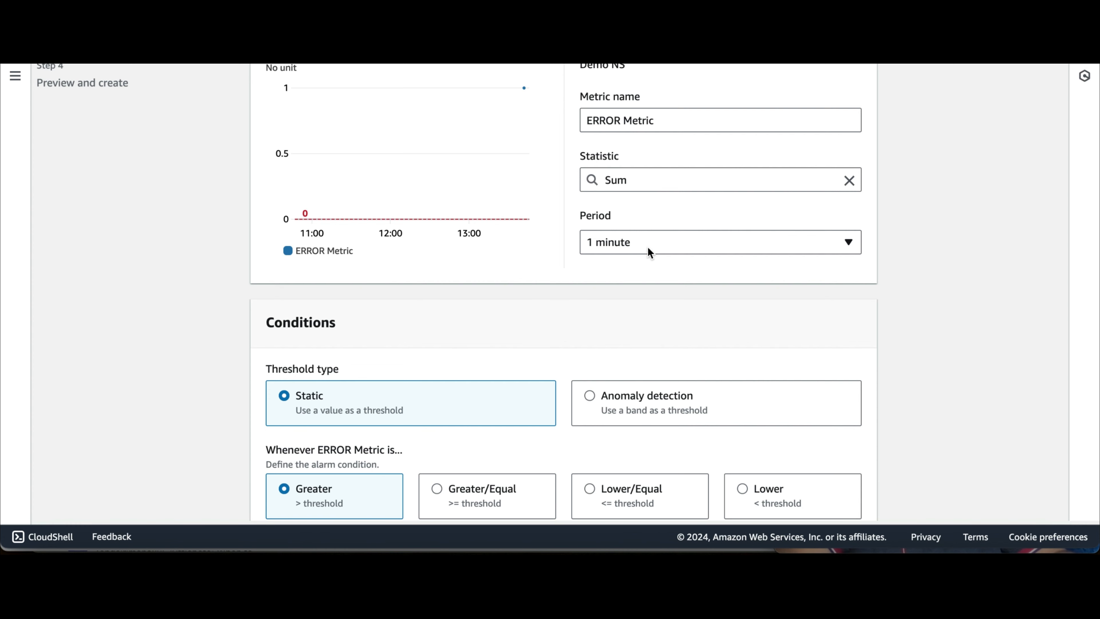
Step: Choose 5 minutes from the Period dropdown
click(646, 246)
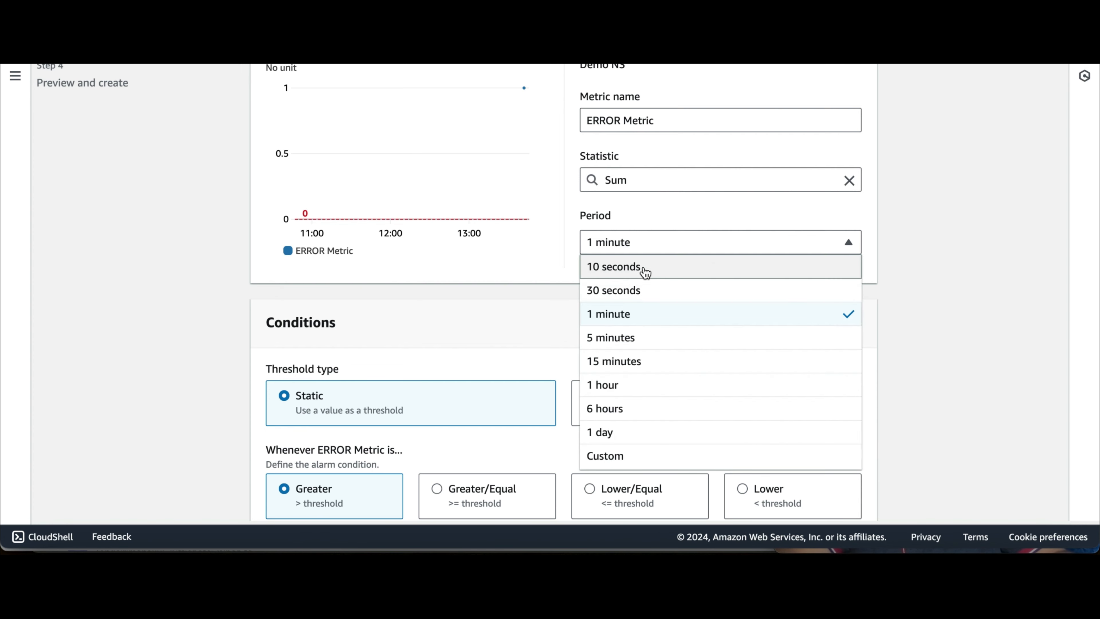
click(554, 278)
scroll(554, 277, down, 7)
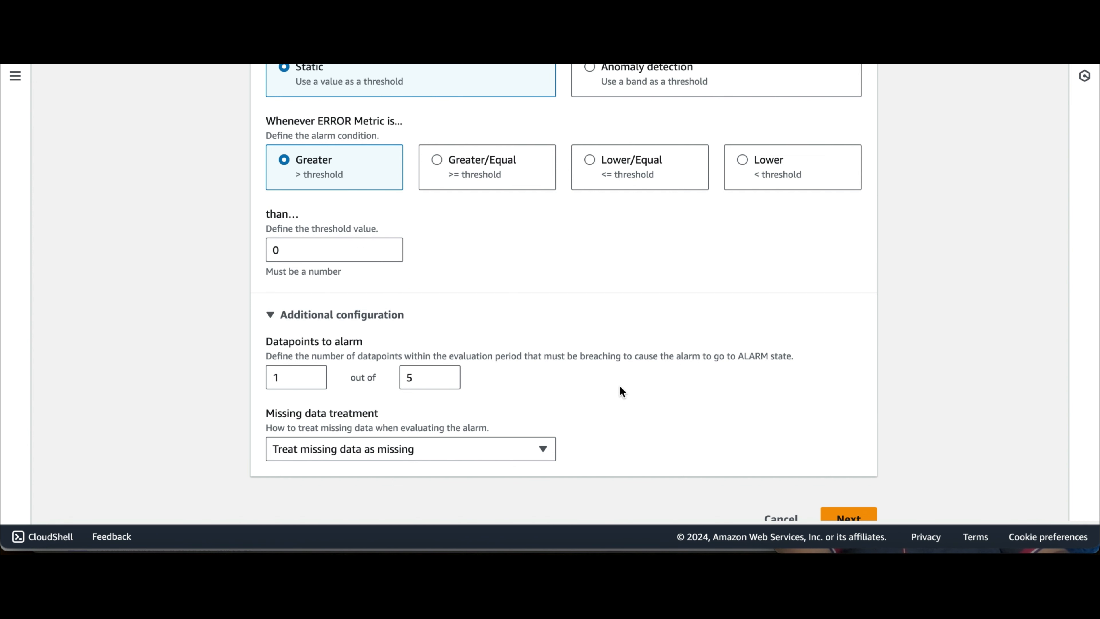
scroll(611, 401, up, 5)
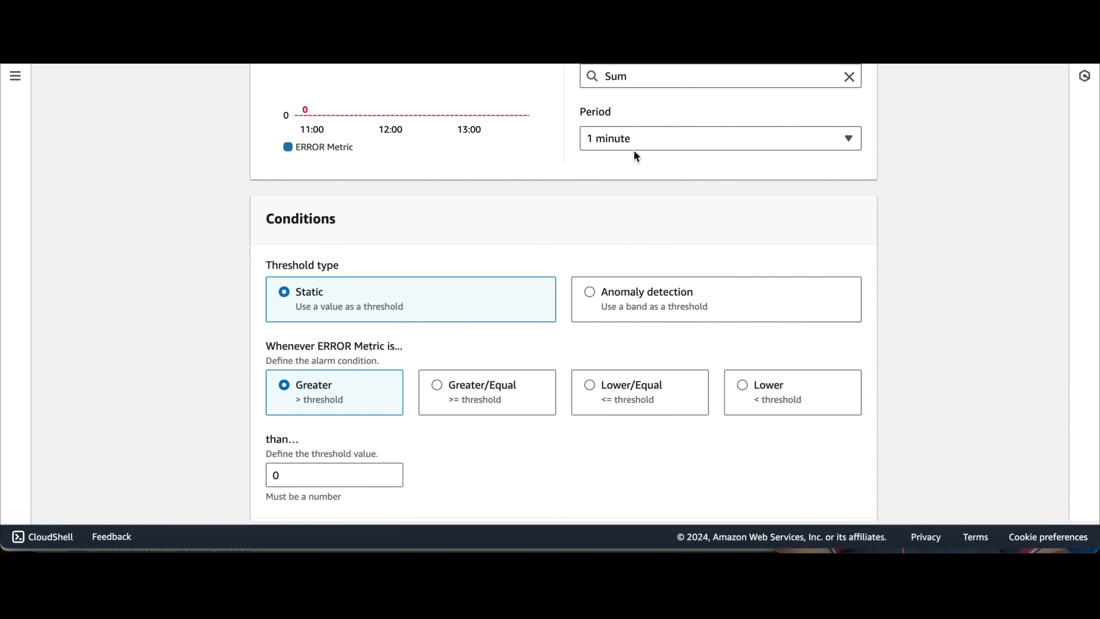
click(644, 144)
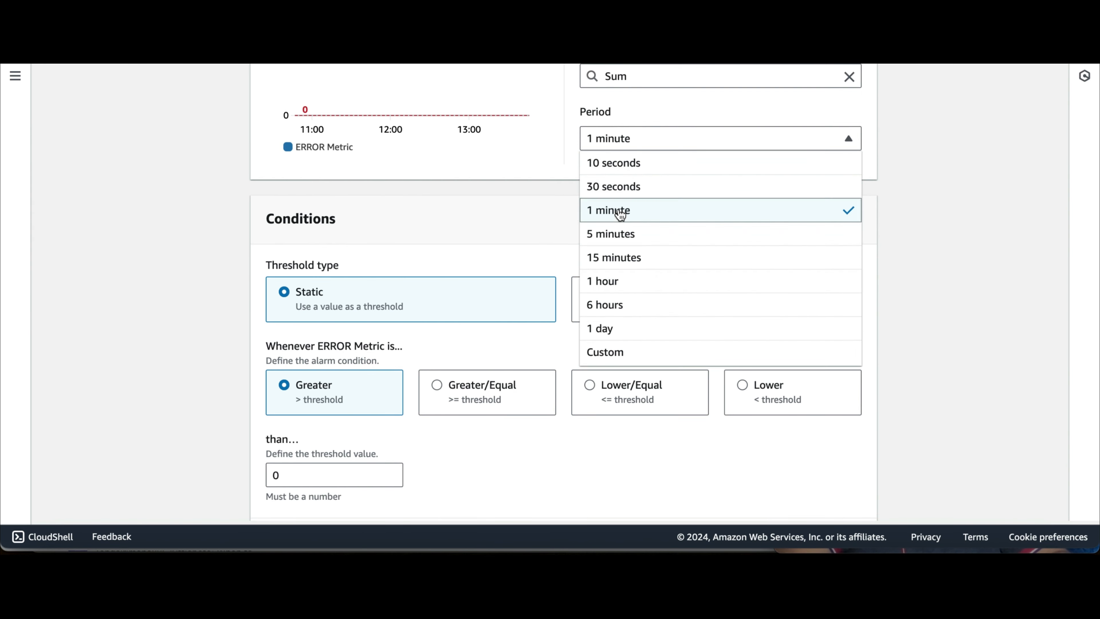
click(615, 239)
scroll(584, 223, down, 4)
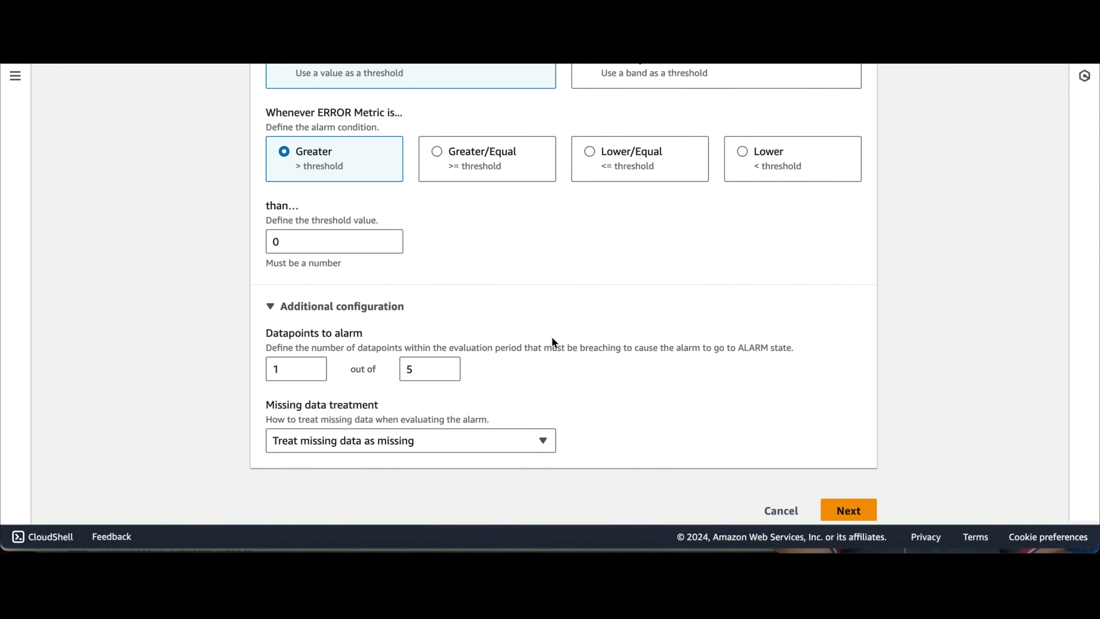
Step: Send in-alarm notifications to the existing SNS topic My-Test-Topic
click(844, 503)
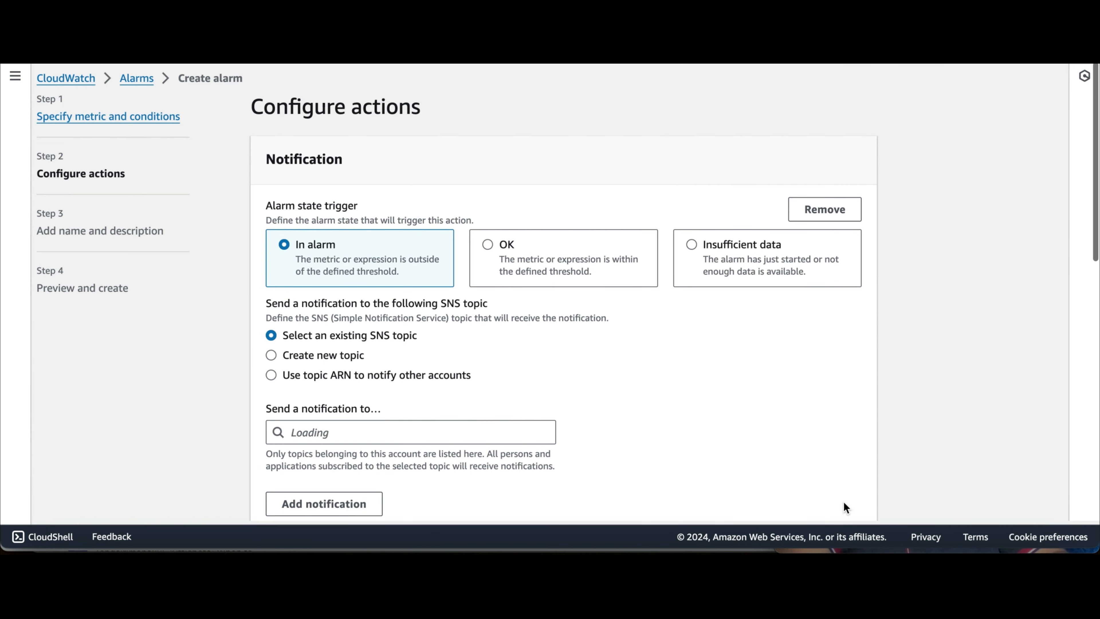
scroll(332, 190, down, 2)
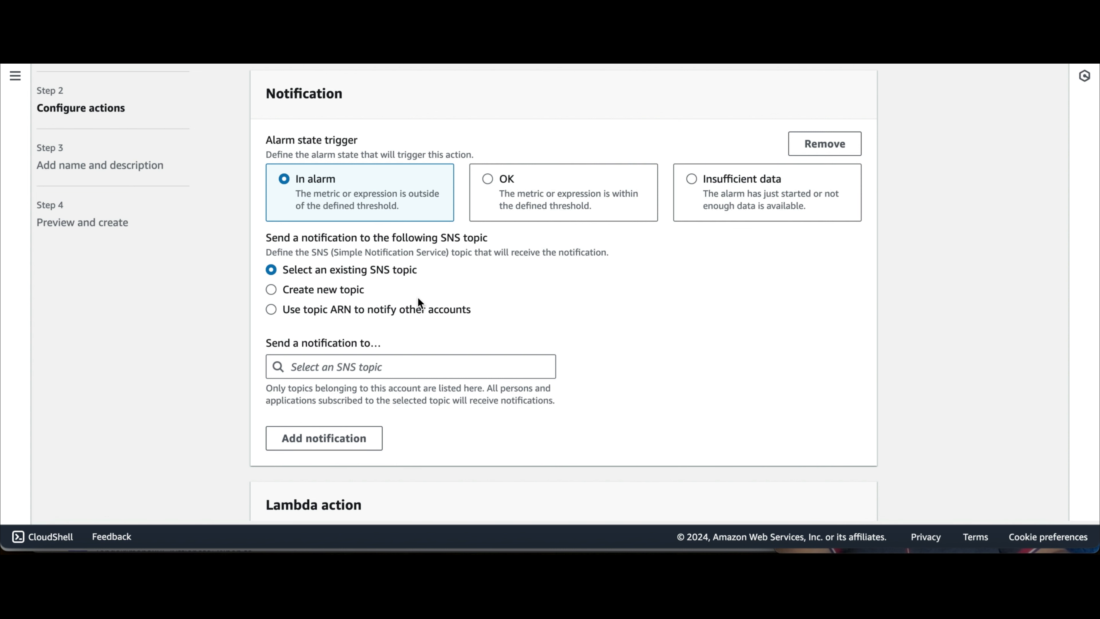
scroll(417, 297, down, 2)
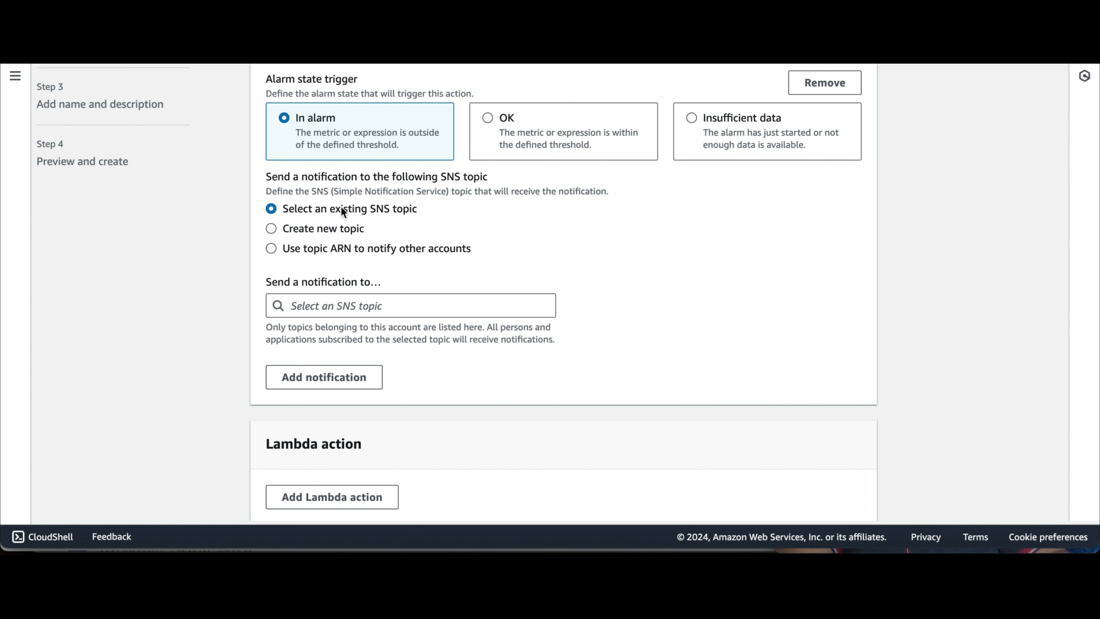
click(370, 306)
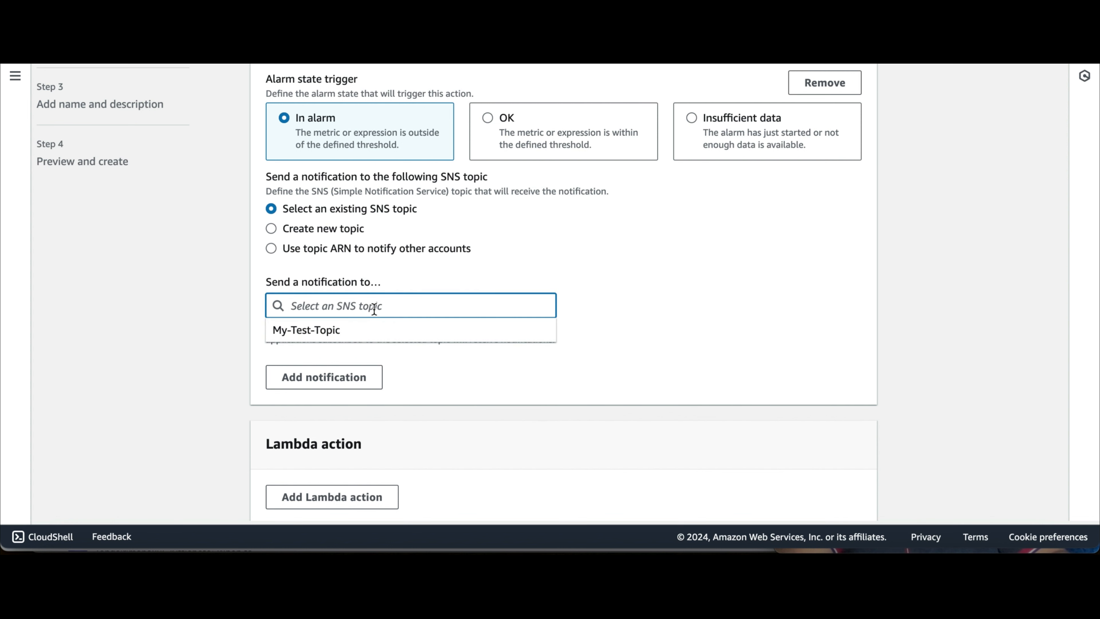
click(328, 331)
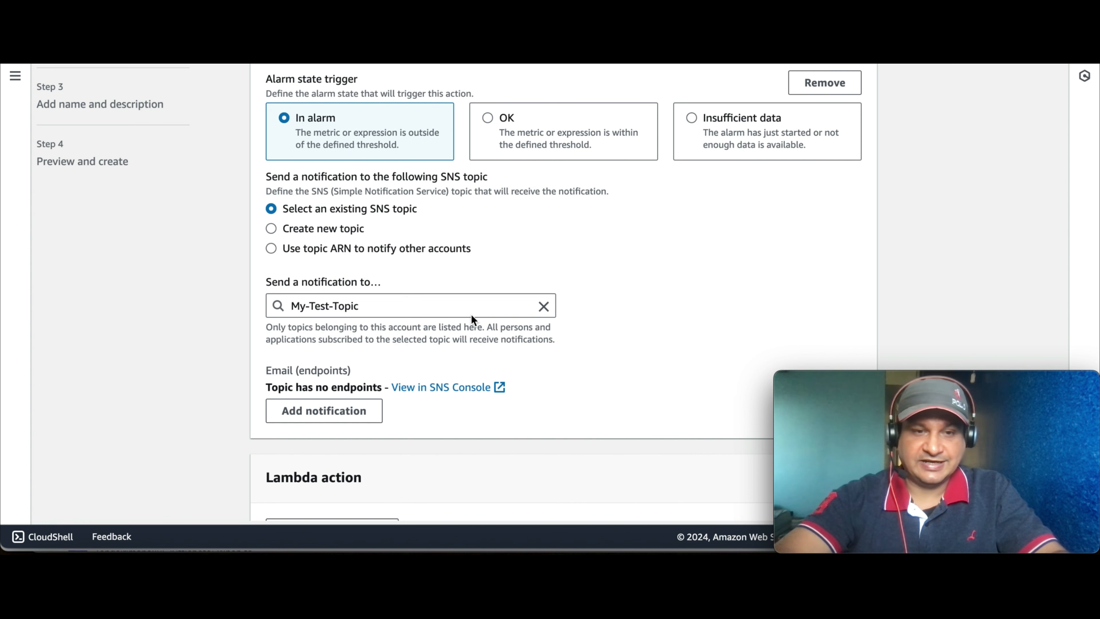
scroll(520, 353, down, 3)
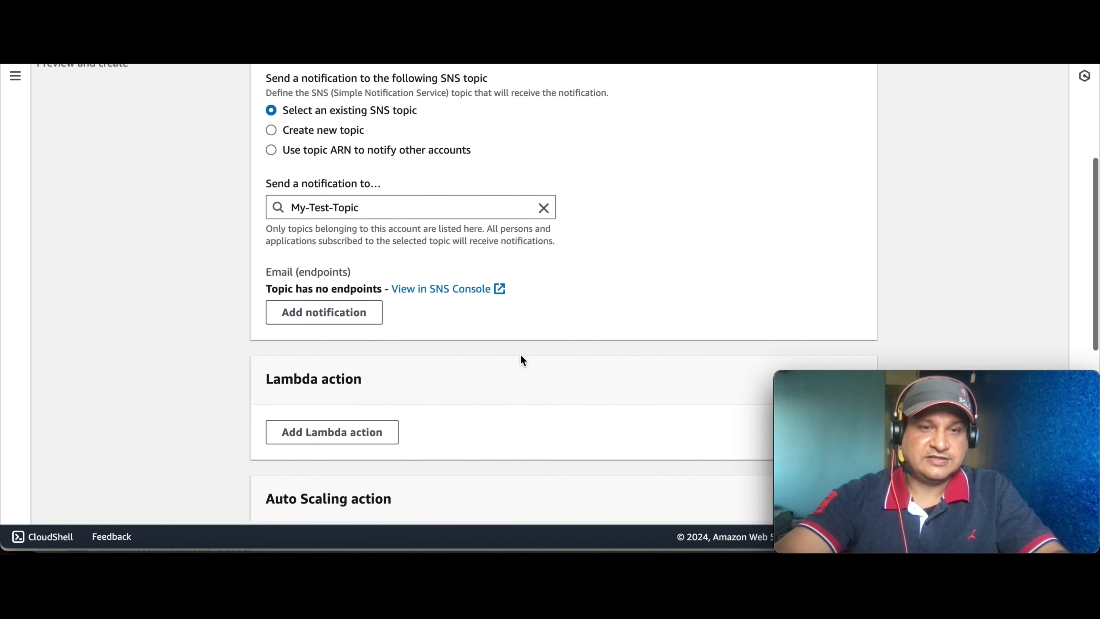
scroll(520, 359, down, 12)
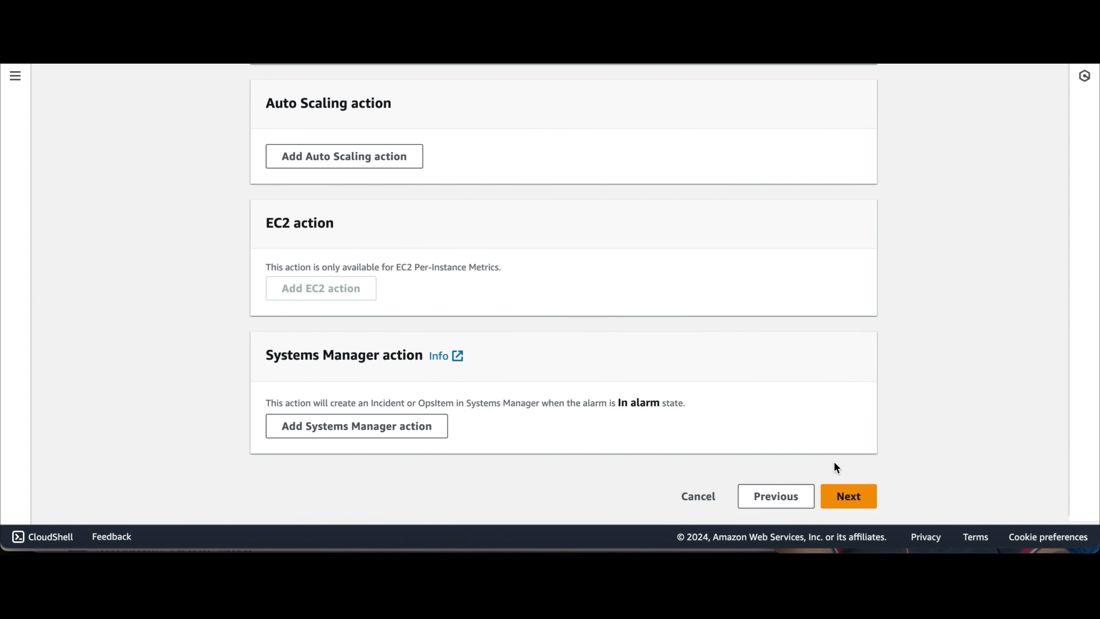
Step: Enter Test Alarm as the alarm name
click(850, 496)
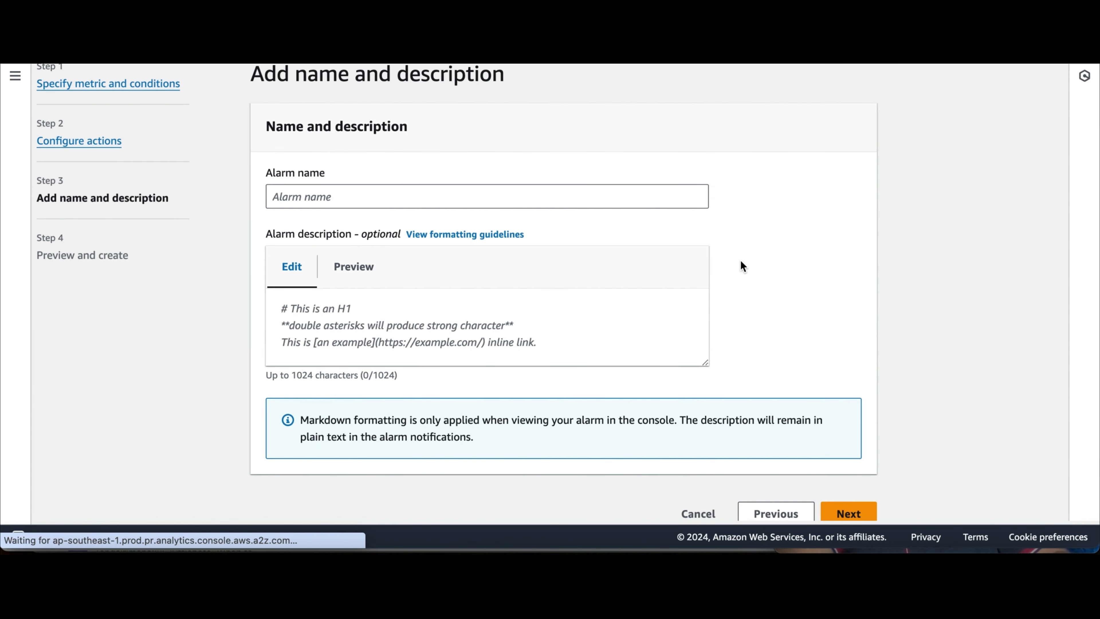
click(450, 197)
text(E)
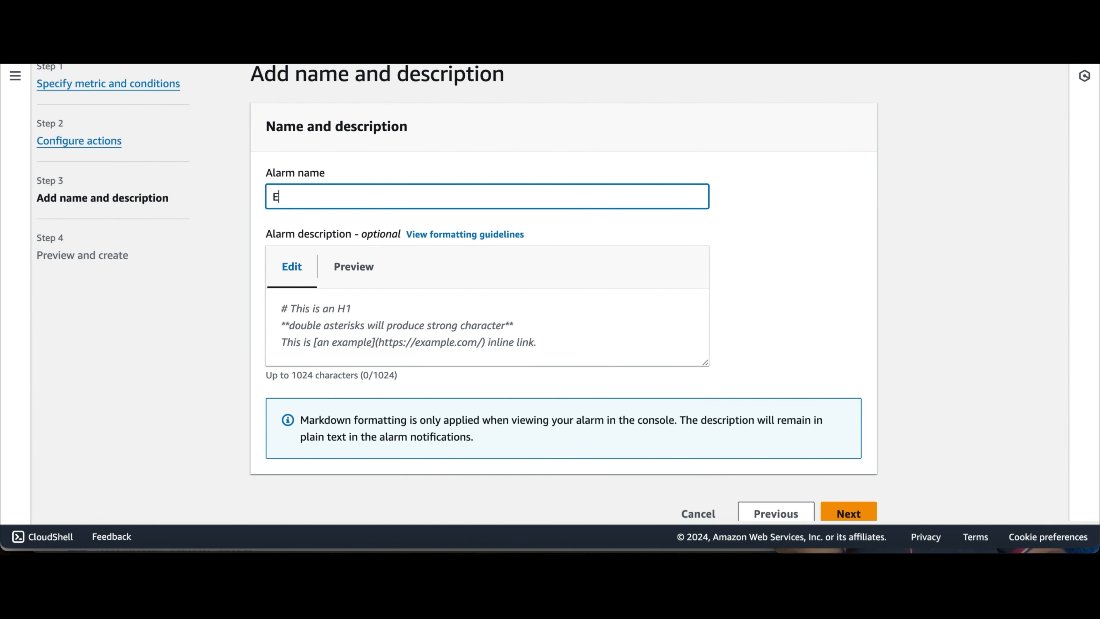
key(BackSpace)
text(Test Alarm)
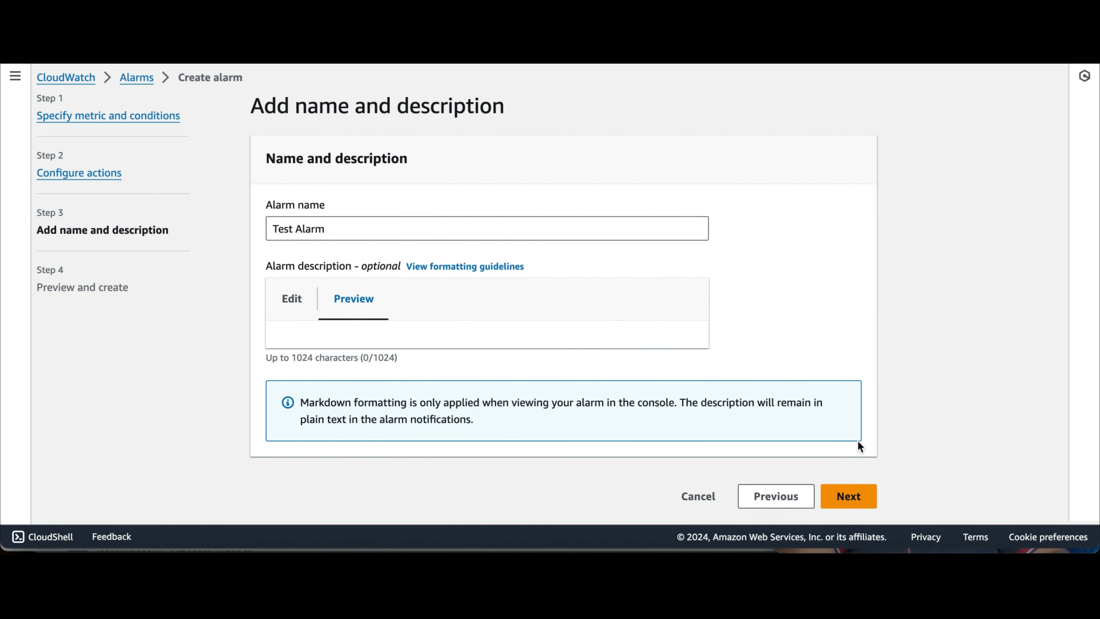
Step: Review the Test Alarm summary (ERROR Metric Sum > 0, 1 of 5, My-Test-Topic) and create it
click(847, 497)
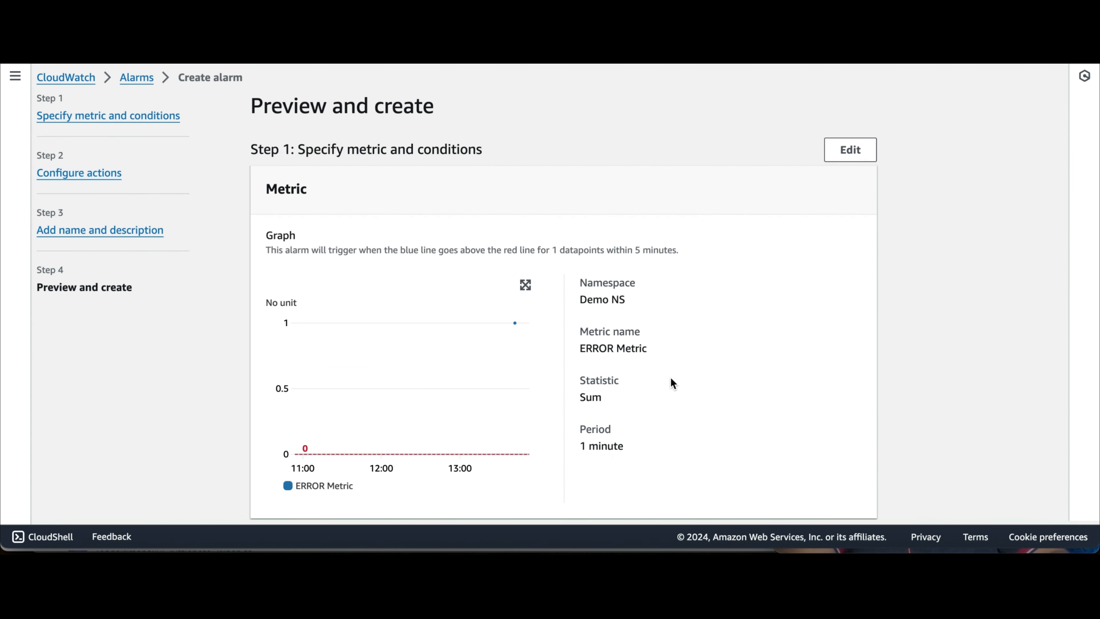
scroll(663, 403, down, 2)
scroll(663, 403, up, 1)
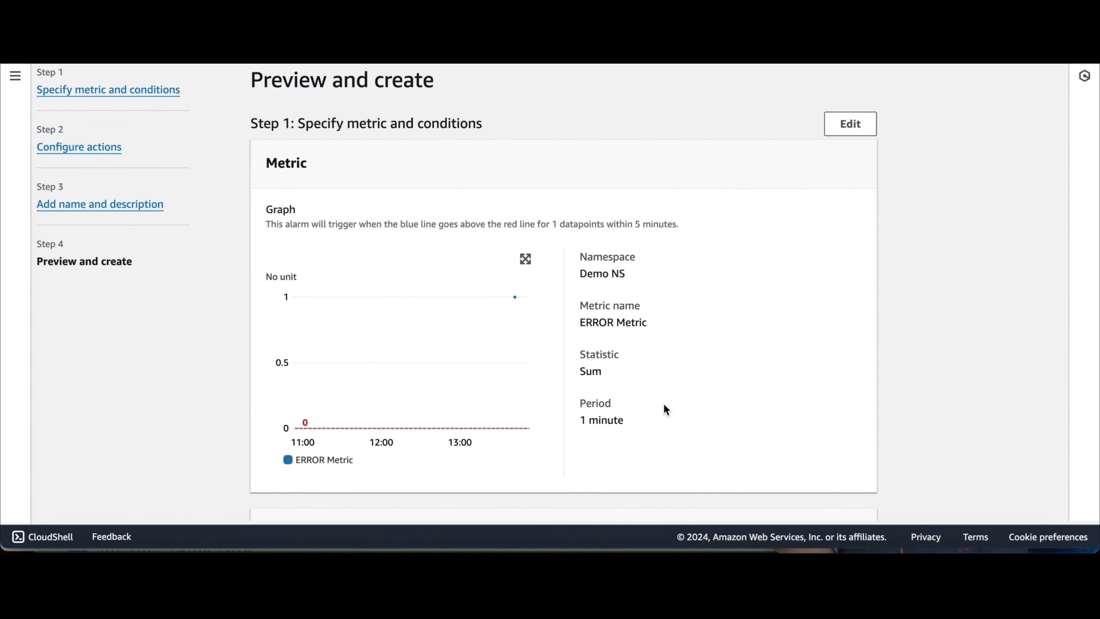
scroll(664, 405, down, 2)
scroll(664, 404, down, 3)
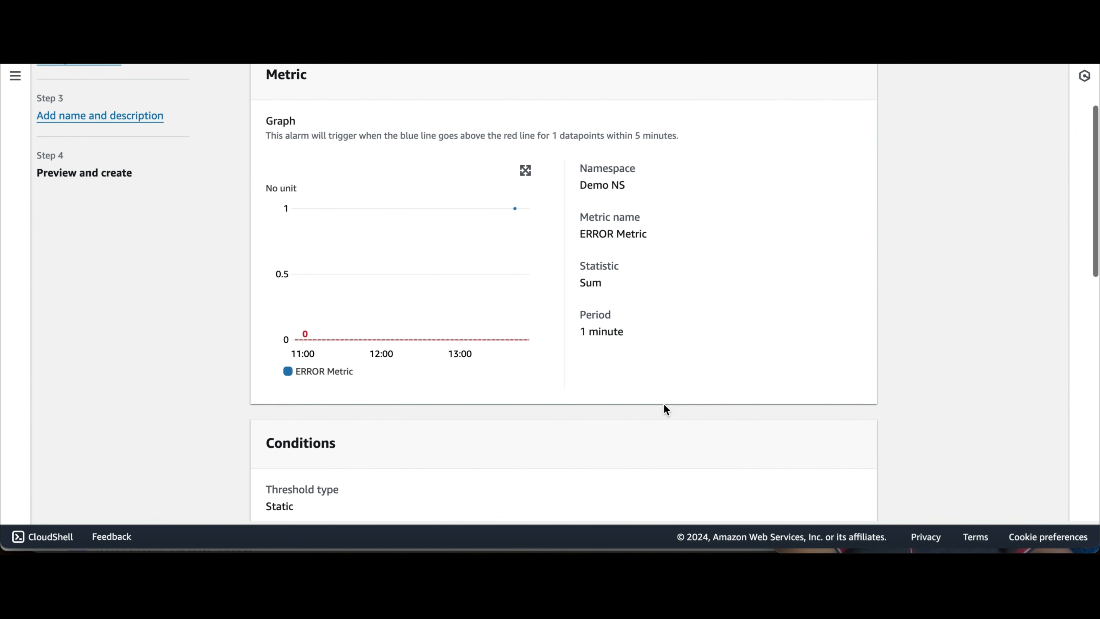
scroll(663, 409, down, 15)
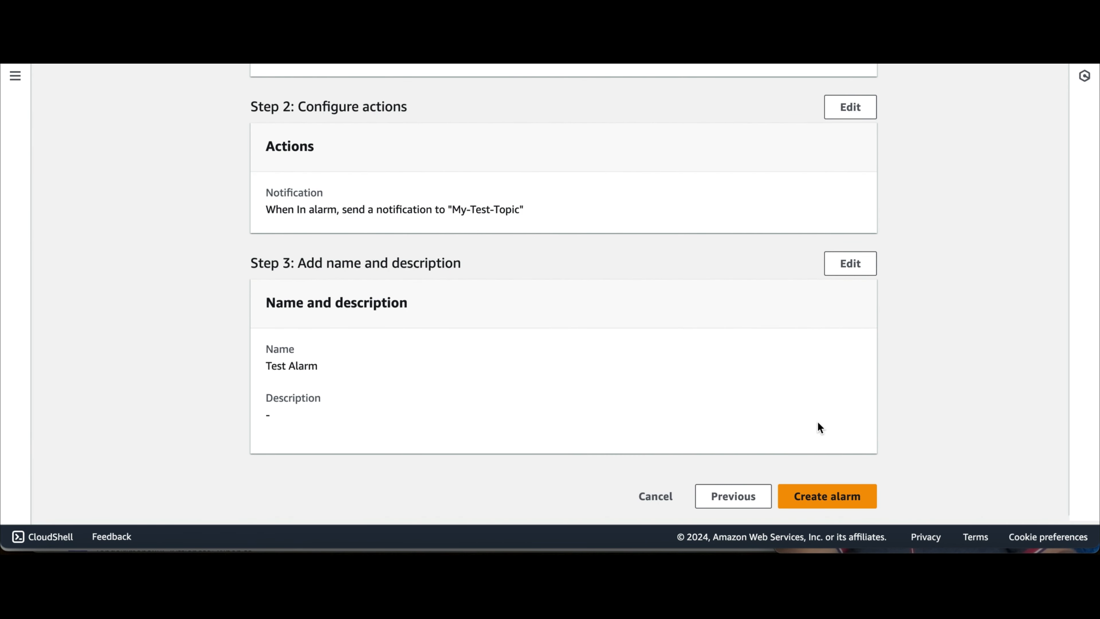
click(827, 498)
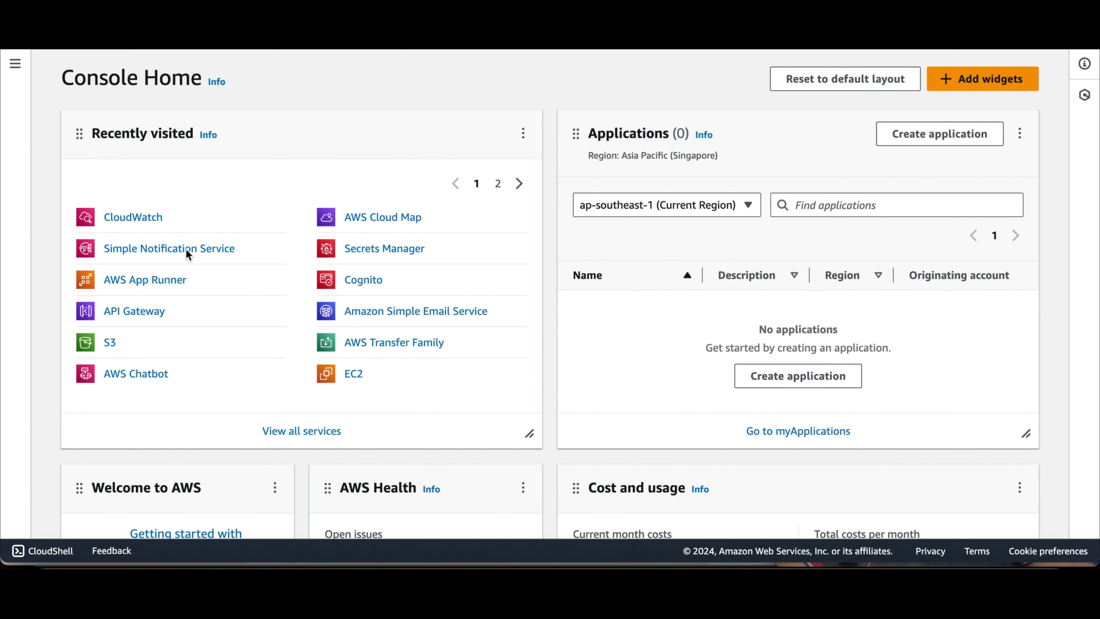
Step: Open my-new-test-topic from the Amazon SNS Topics list
click(187, 253)
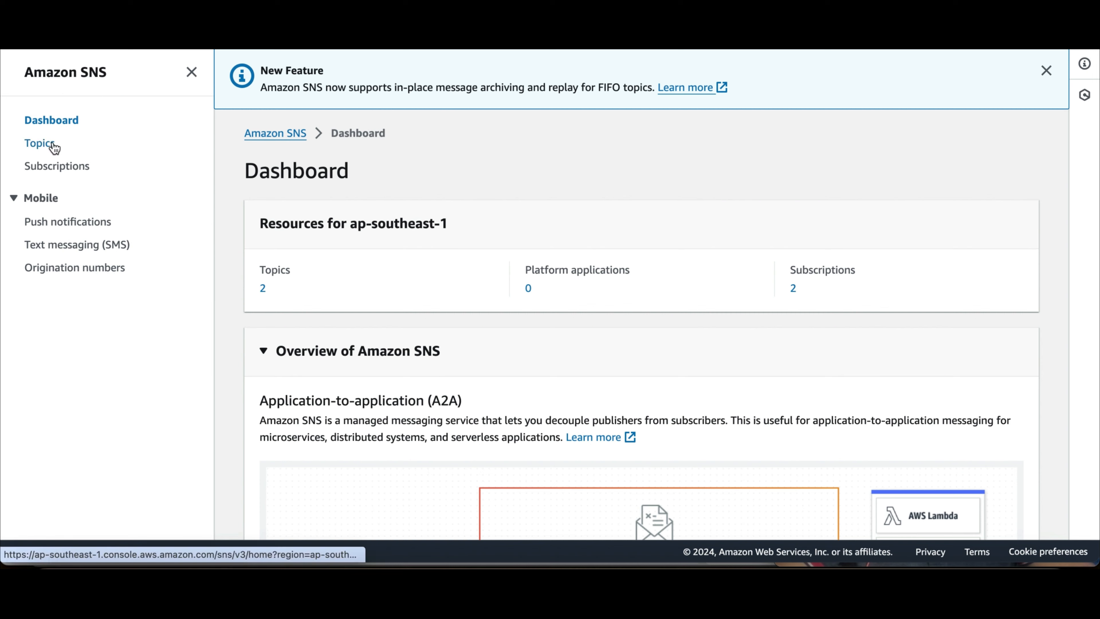
click(44, 150)
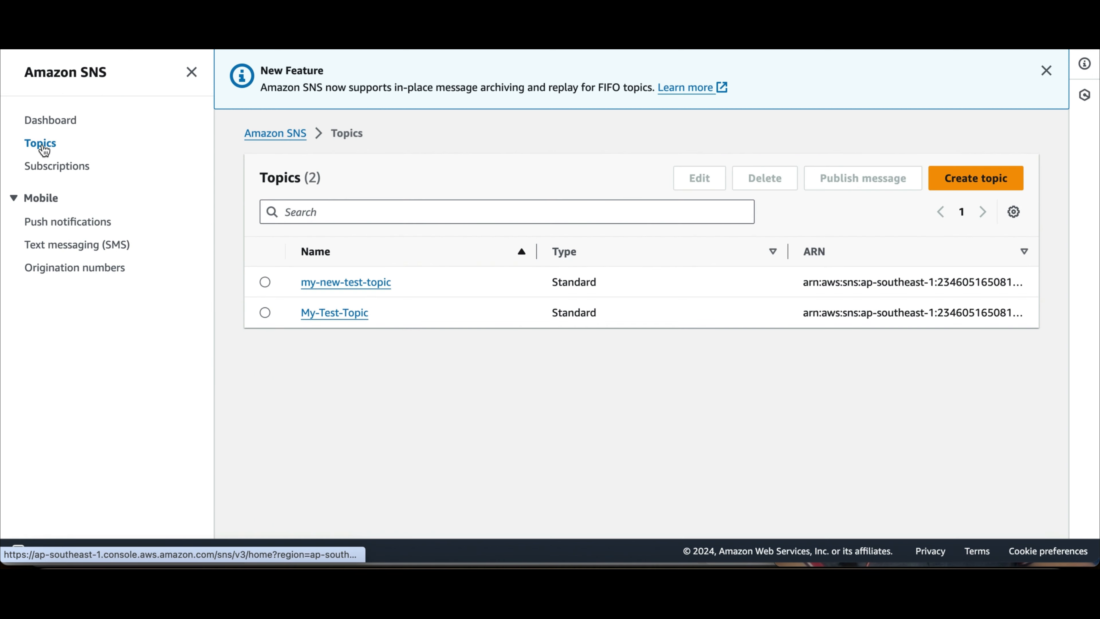
click(331, 282)
scroll(708, 369, down, 5)
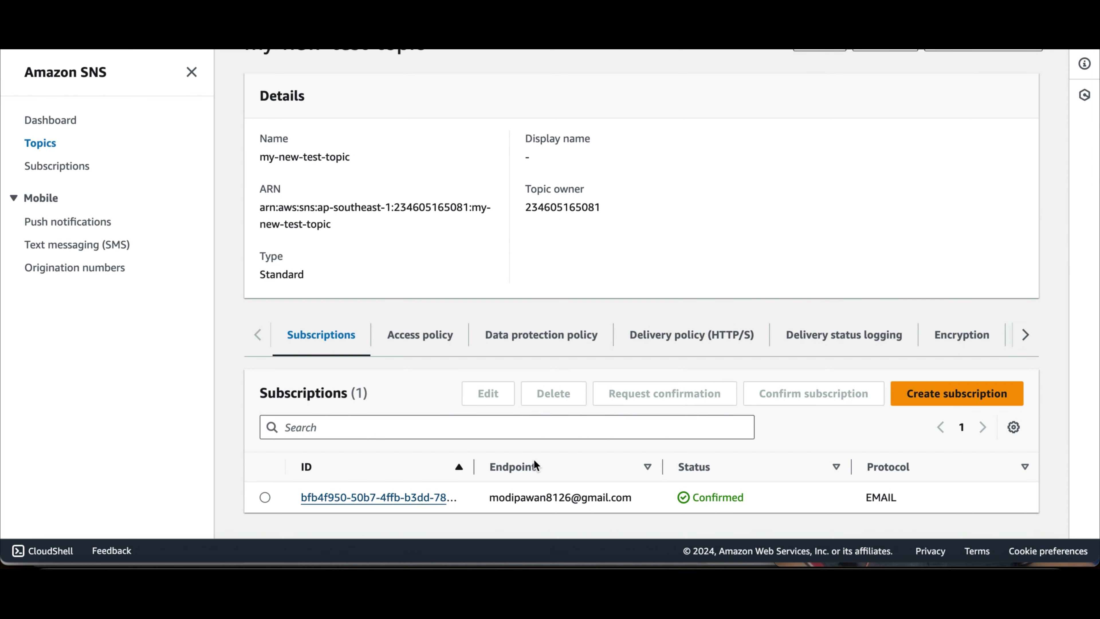
scroll(905, 303, up, 2)
scroll(906, 303, down, 2)
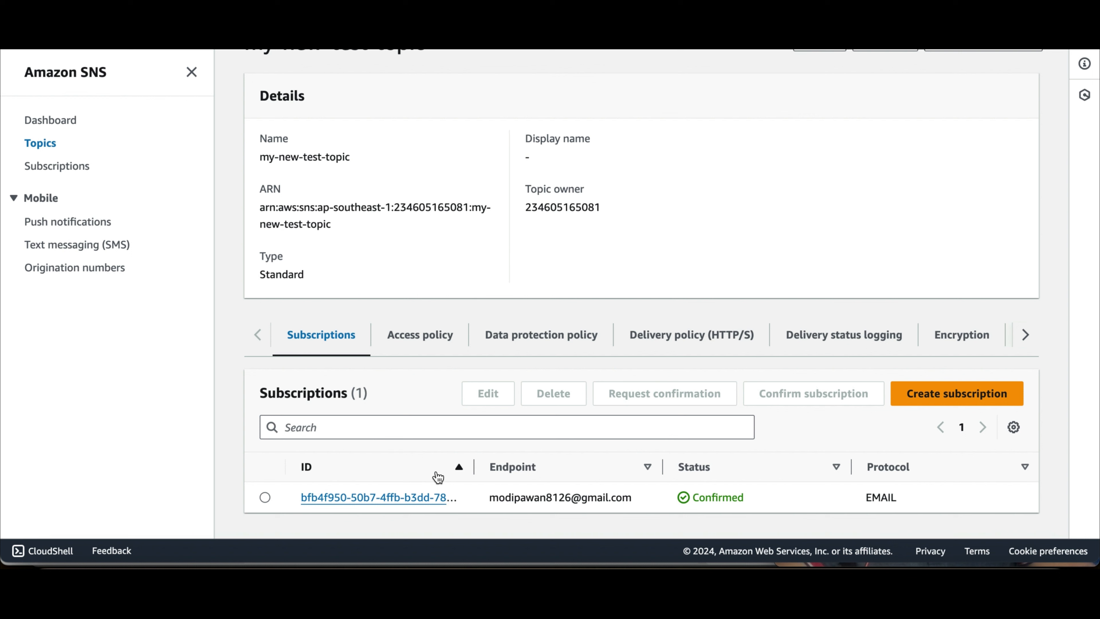
Step: Check the confirmed EMAIL subscription's endpoint, then search the console for cloudwatch
double_click(518, 495)
double_click(594, 502)
double_click(530, 500)
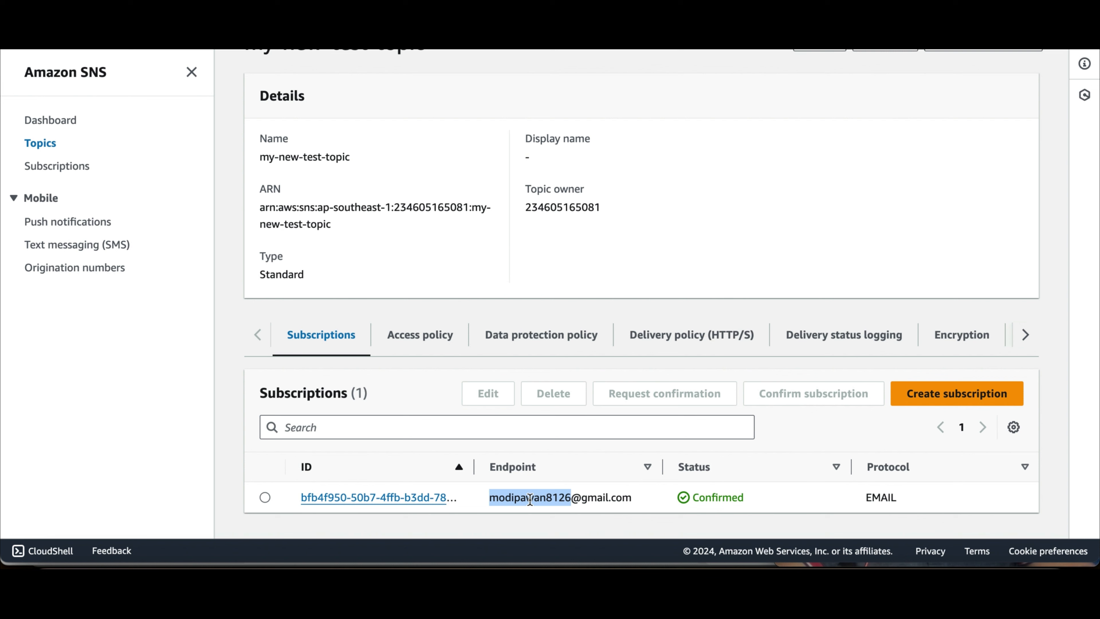
click(534, 501)
double_click(522, 499)
scroll(537, 353, up, 3)
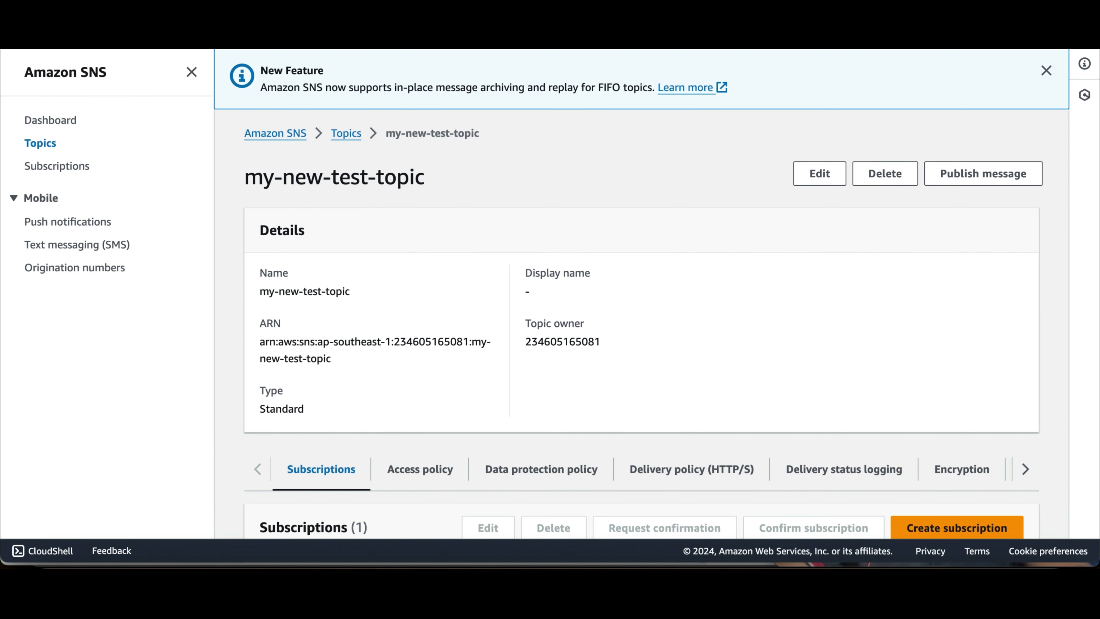
text(cloud)
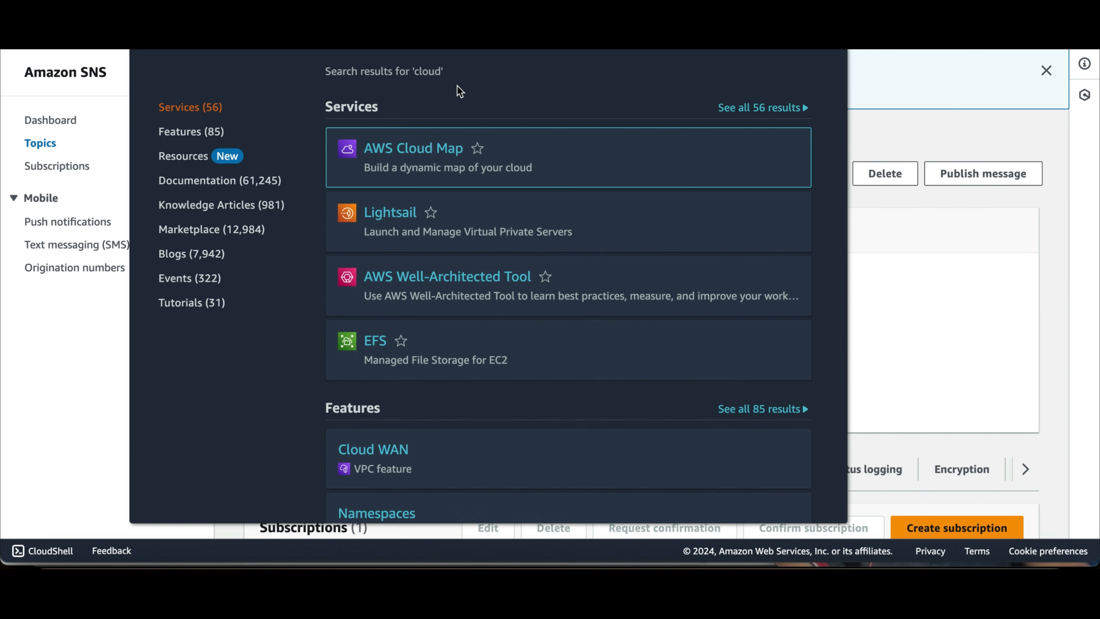
text(watch)
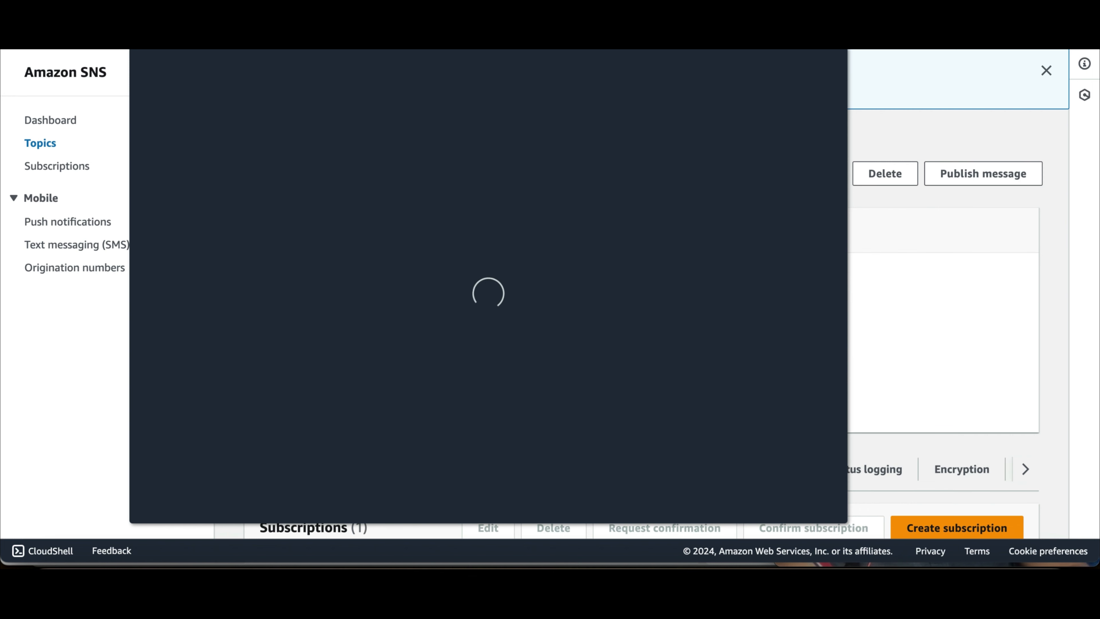
Step: Open Test Alarm from CloudWatch's All alarms list in edit mode
click(410, 149)
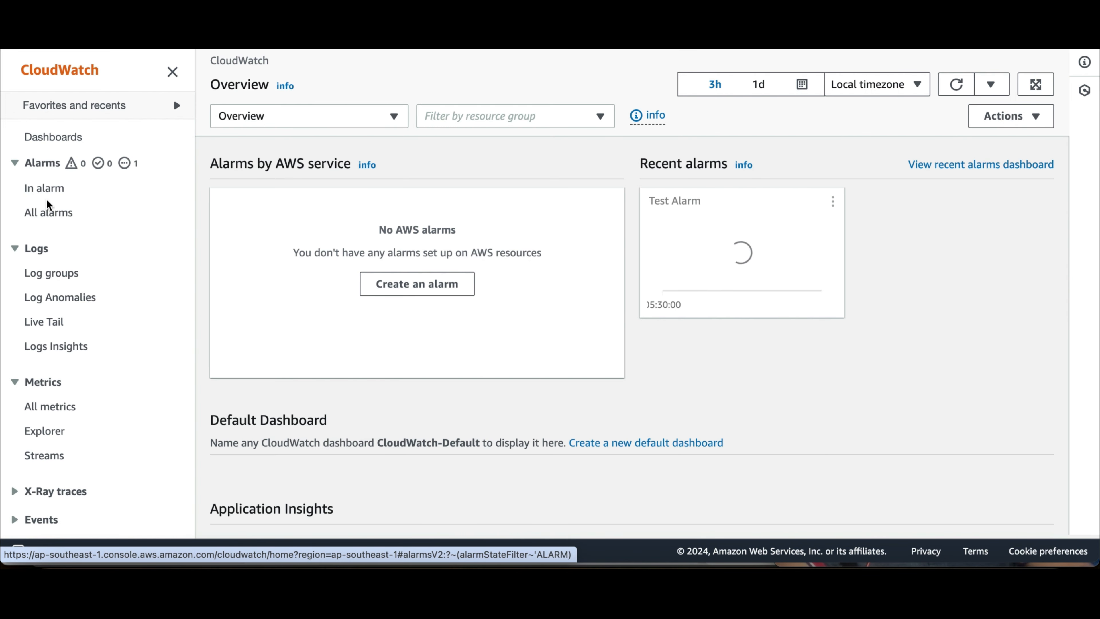
click(48, 216)
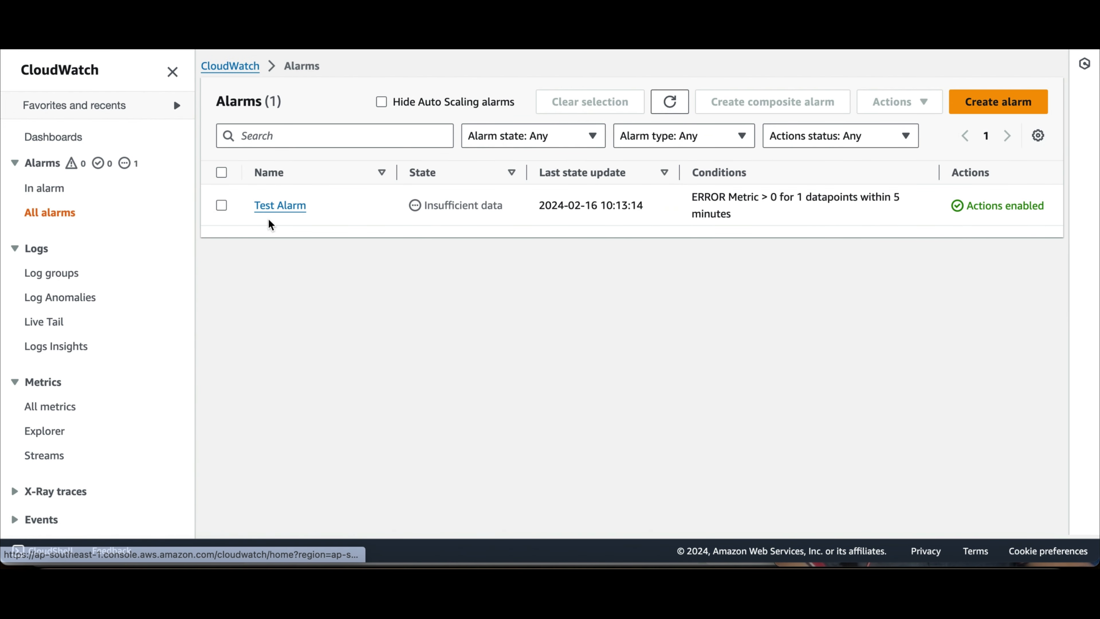
click(280, 206)
click(989, 138)
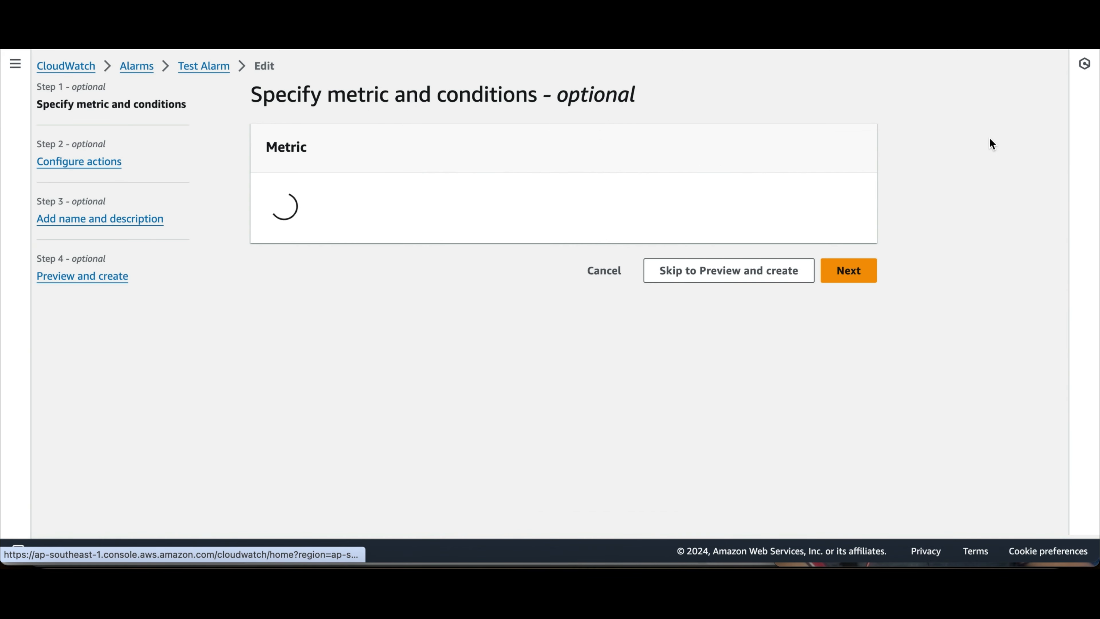
Step: Expand Additional configuration to check the 1 of 5 datapoints setting, then continue to actions
scroll(781, 238, down, 1)
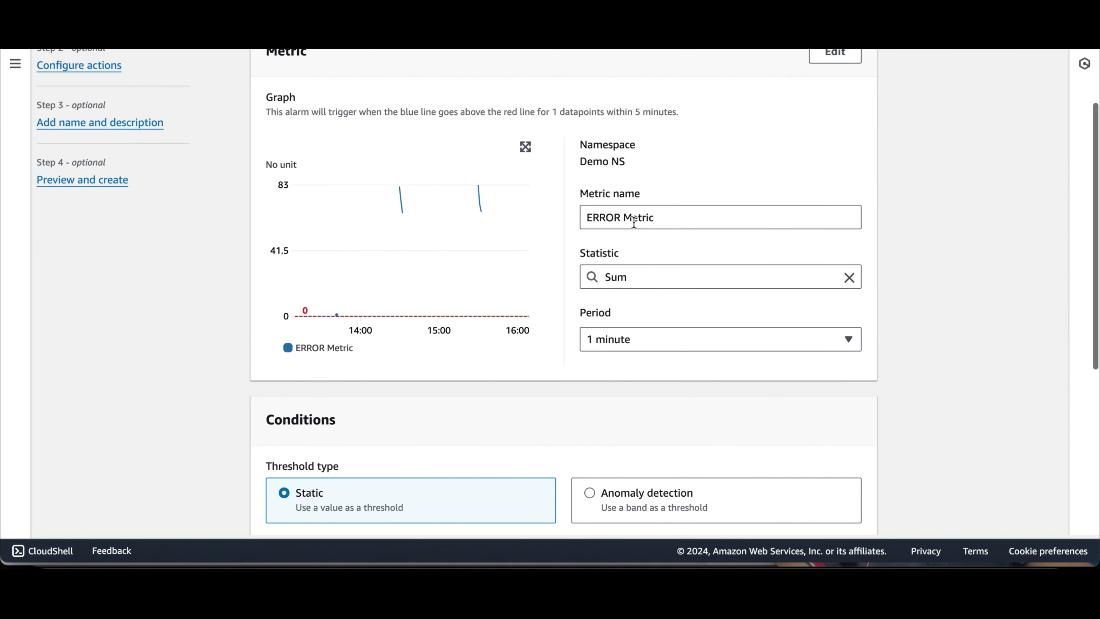
scroll(661, 312, down, 3)
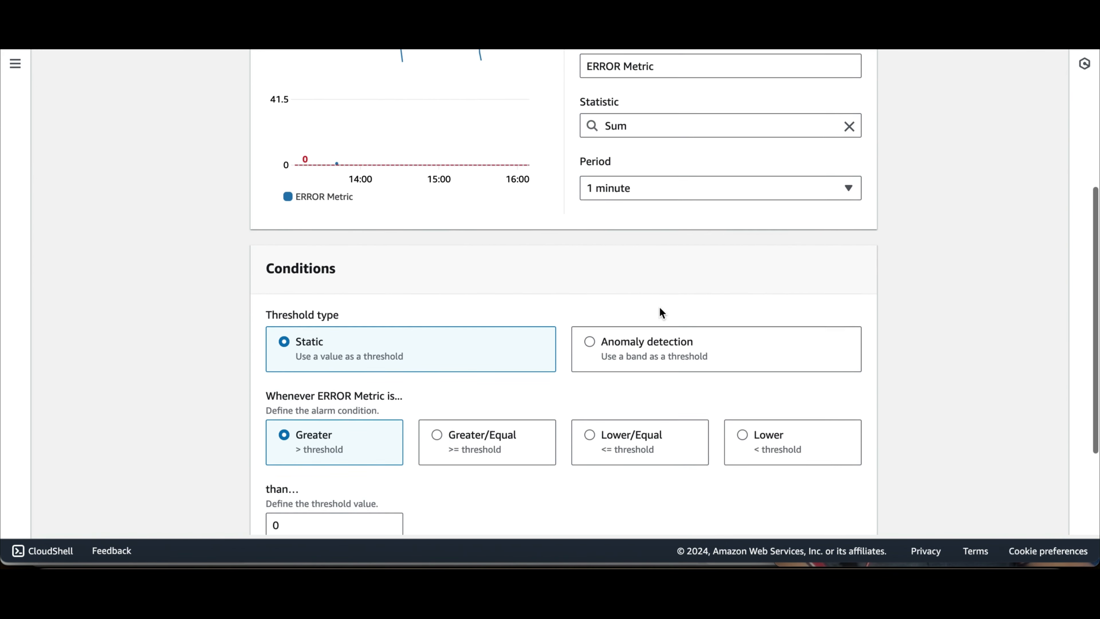
scroll(653, 314, down, 2)
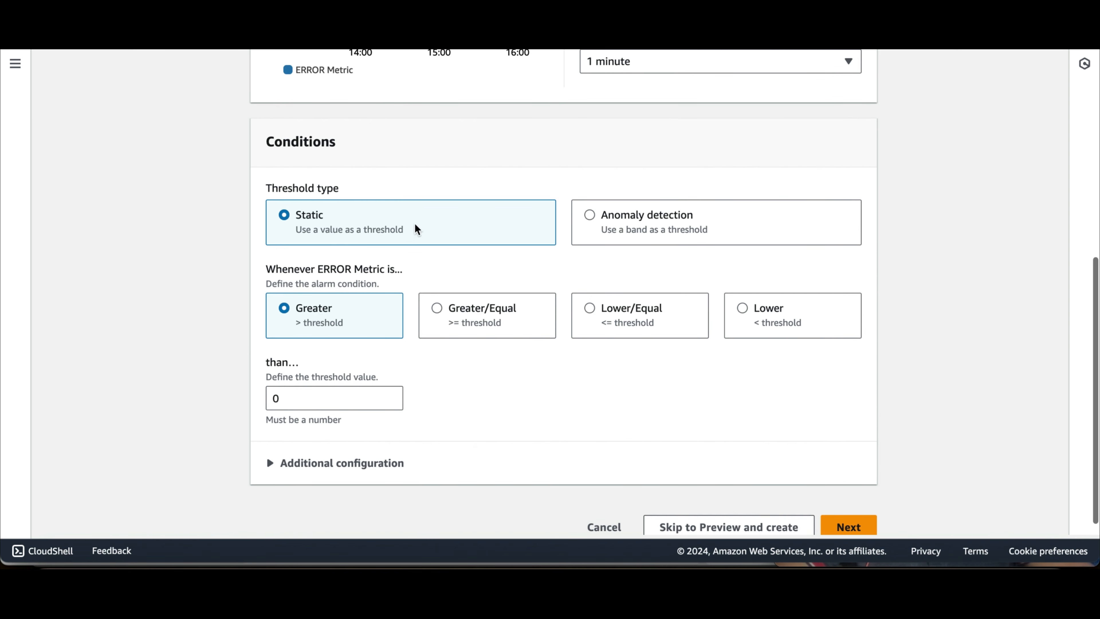
click(271, 469)
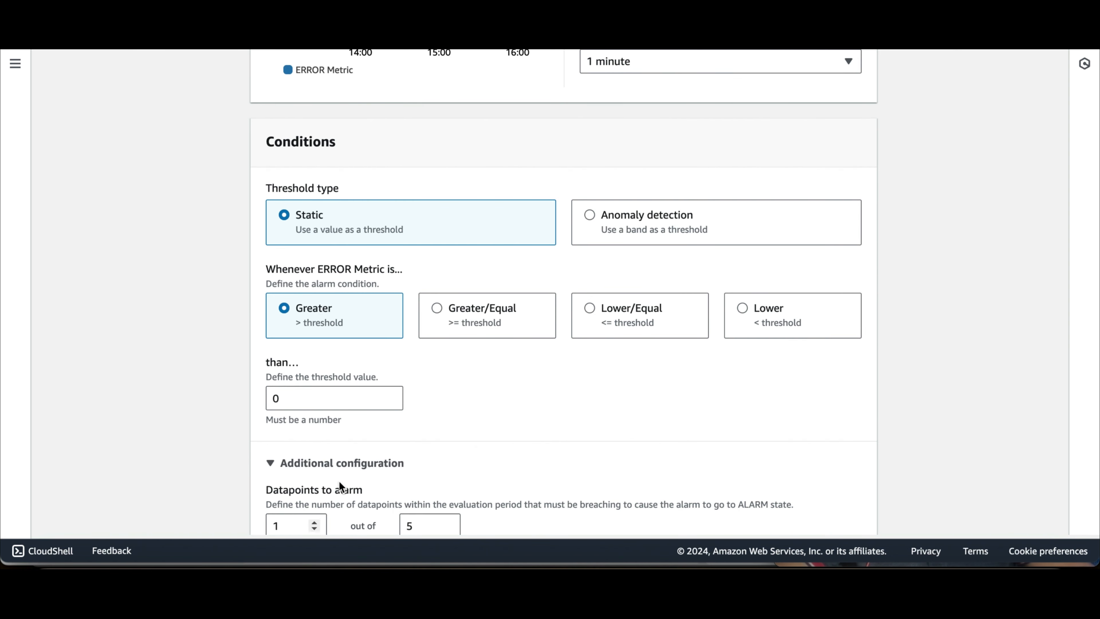
scroll(377, 445, down, 2)
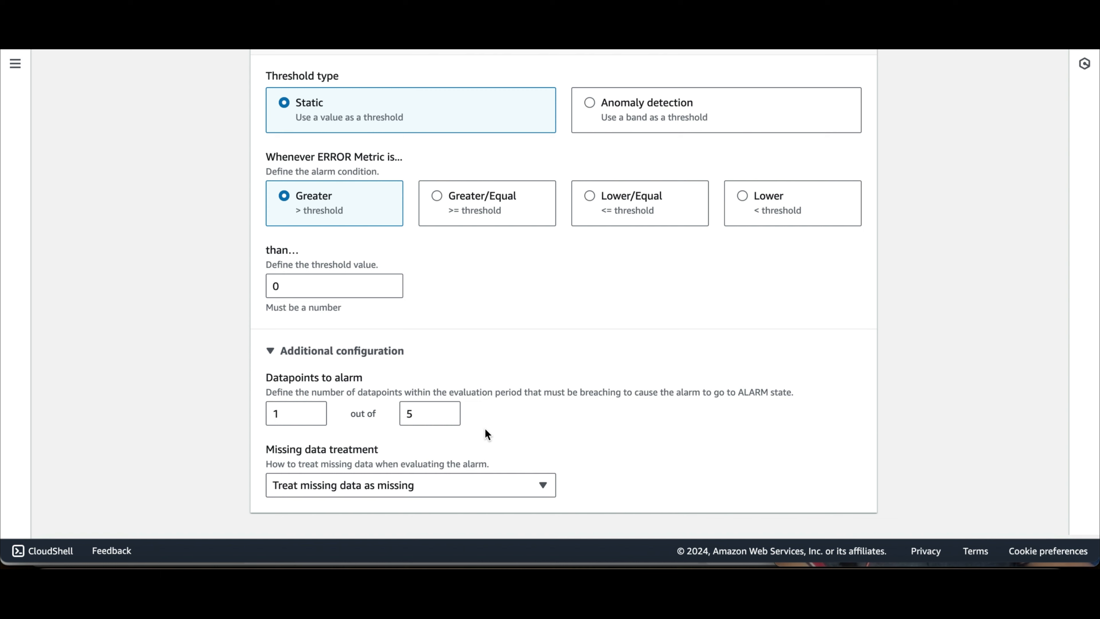
scroll(563, 423, down, 1)
click(838, 523)
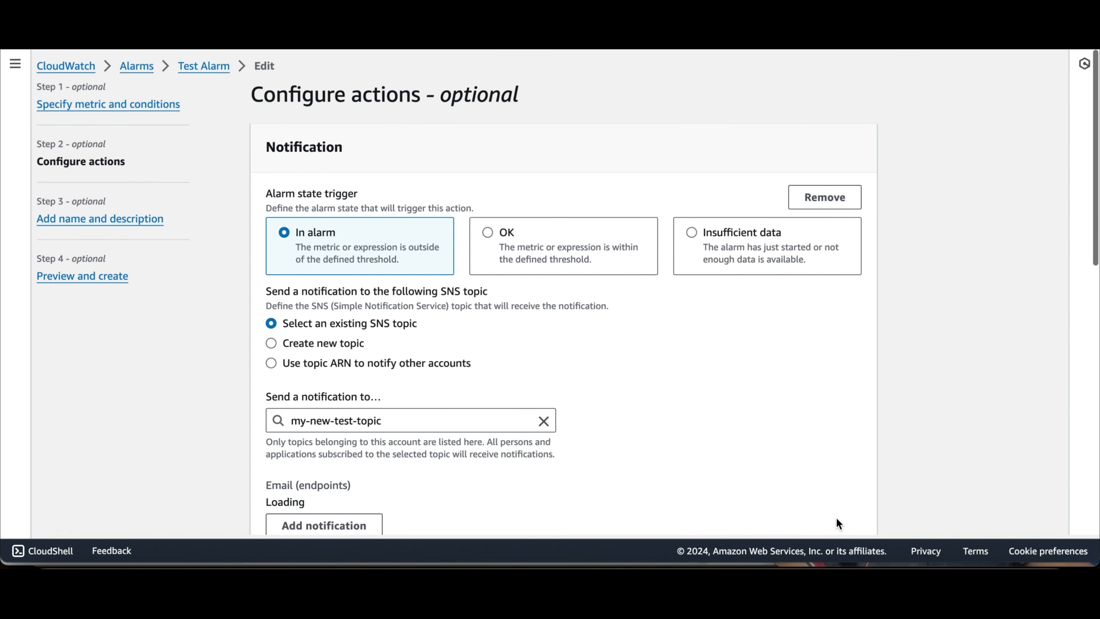
Step: Keep my-new-test-topic as the in-alarm notification target and save the updated Test Alarm
scroll(686, 375, down, 1)
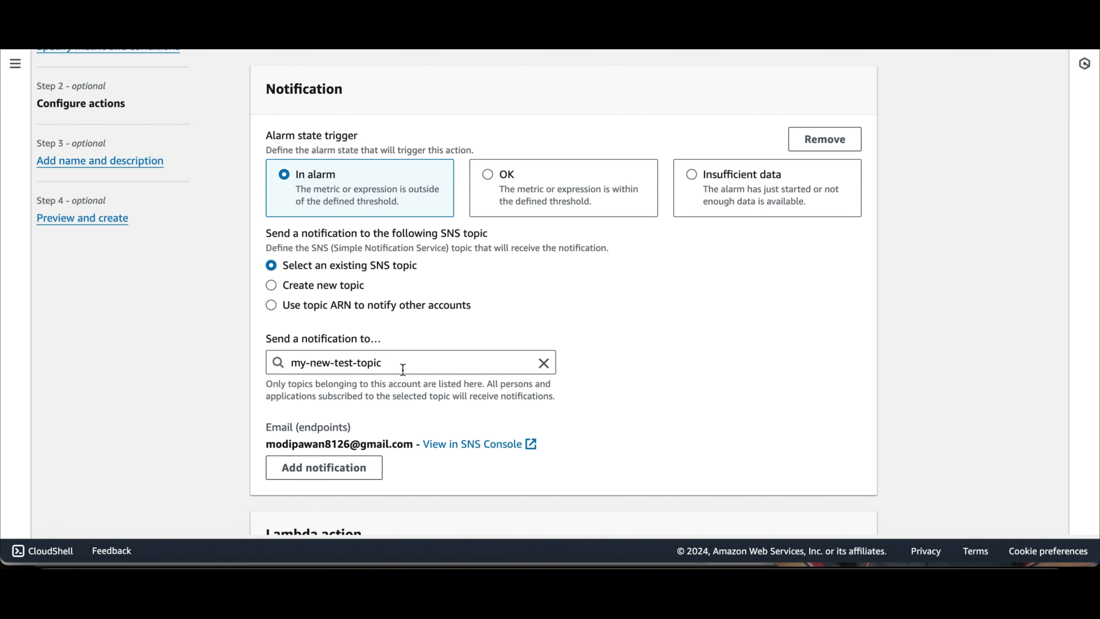
scroll(701, 474, down, 4)
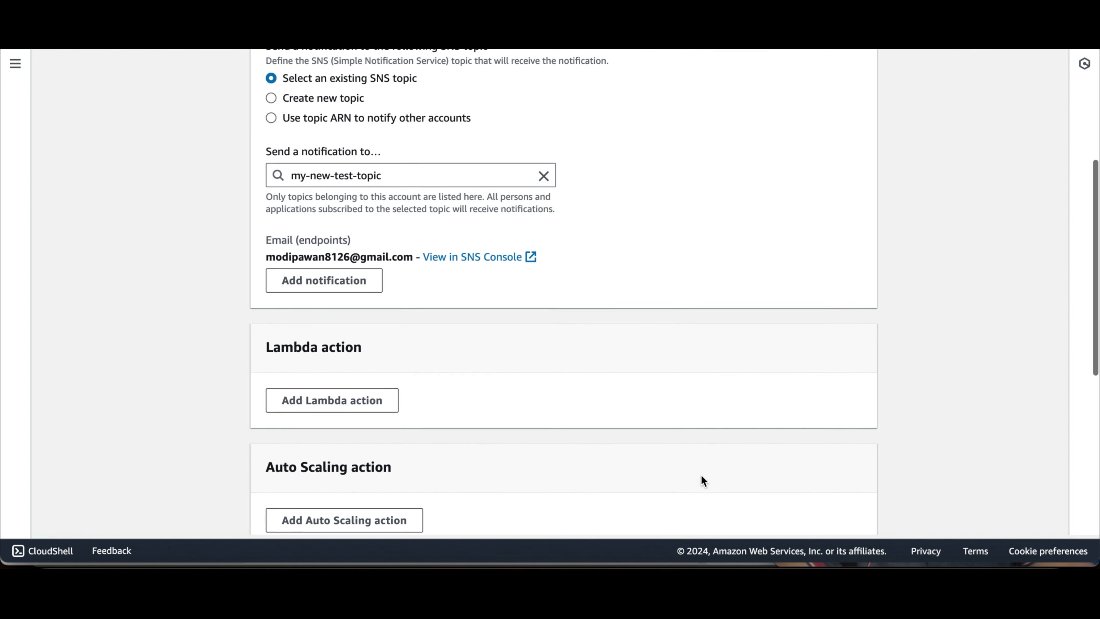
scroll(756, 445, down, 7)
click(846, 517)
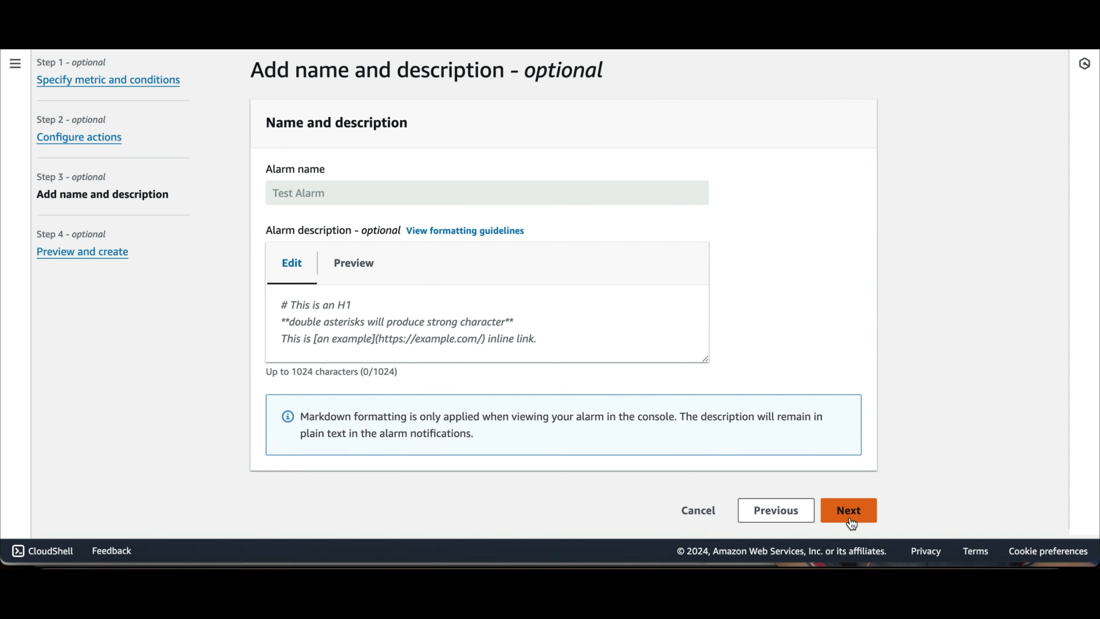
click(853, 522)
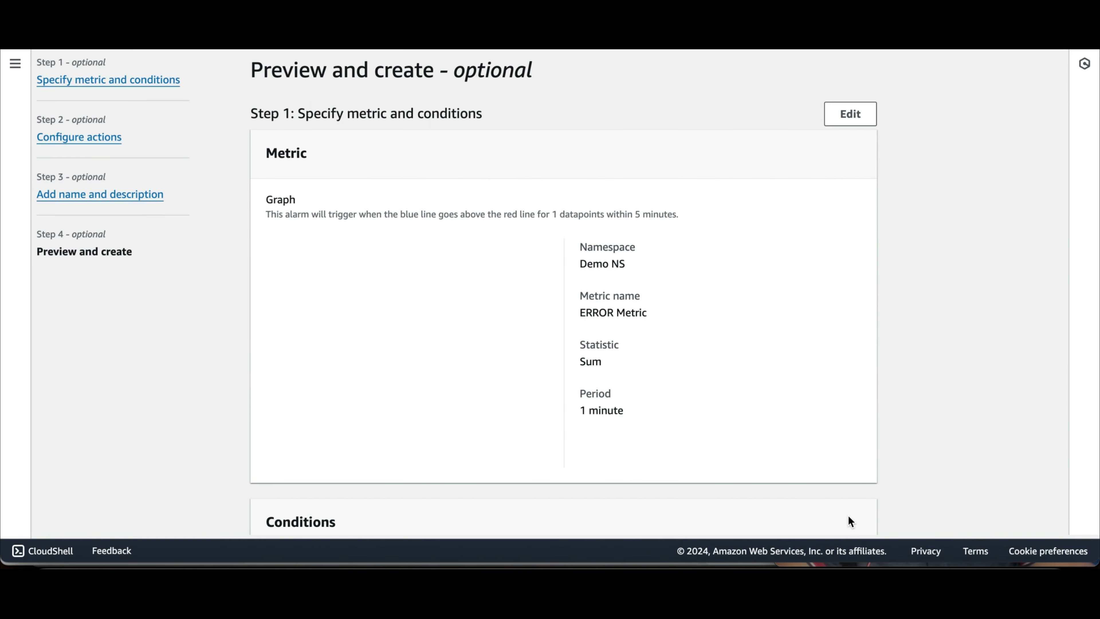
scroll(679, 303, down, 10)
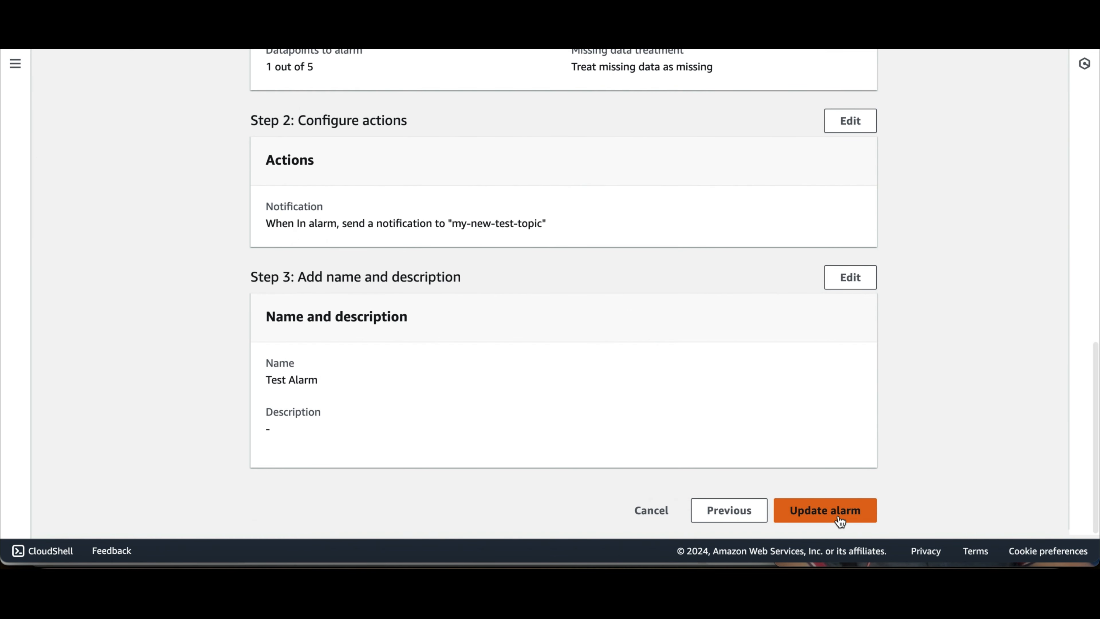
click(828, 516)
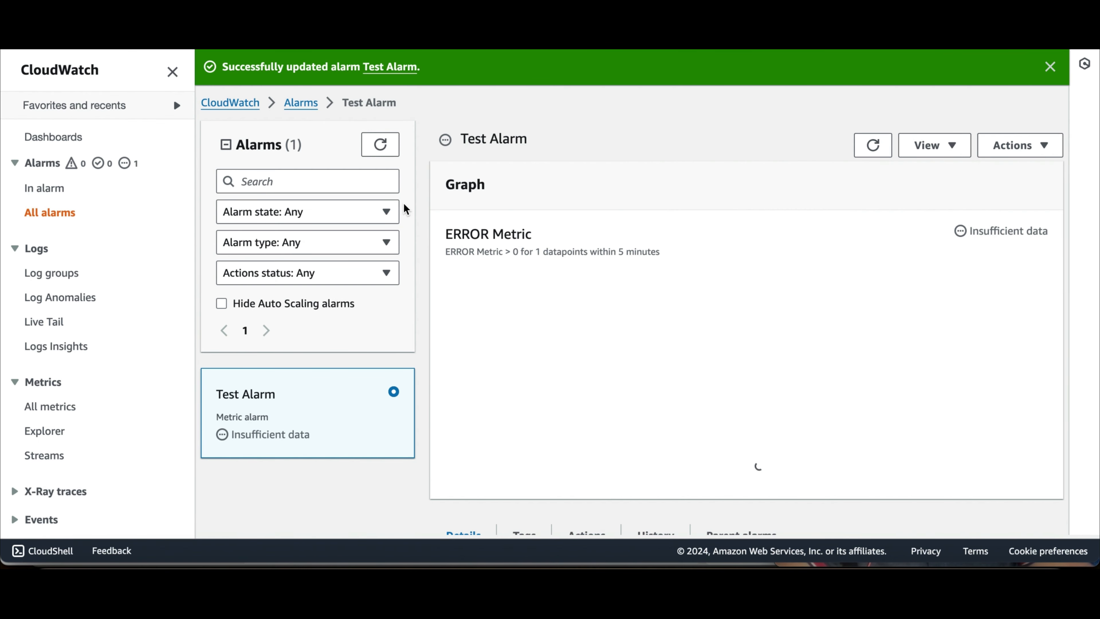